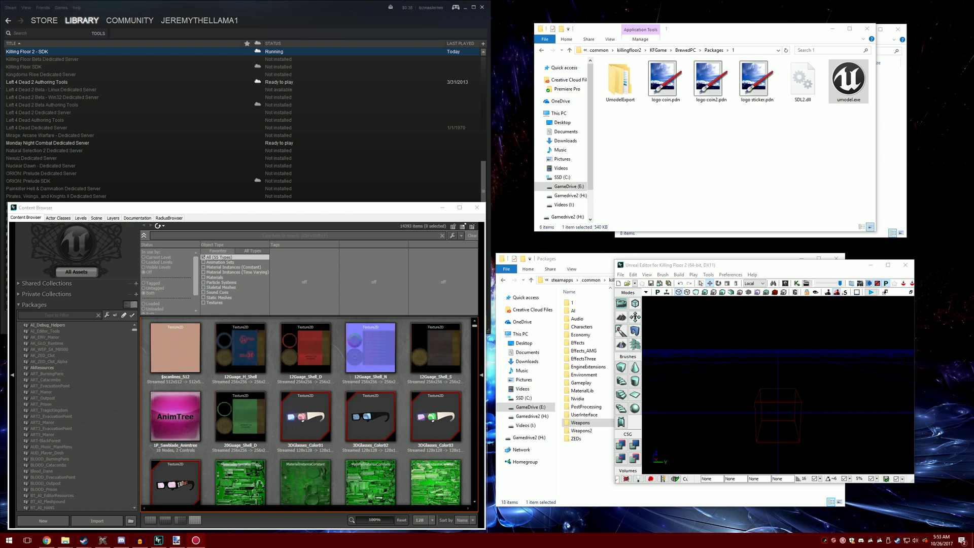
Launch umodel.exe from the Packages\1 folder and move its startup options clear of the file window.
{"action": "left_click", "coordinate": [720, 127]}
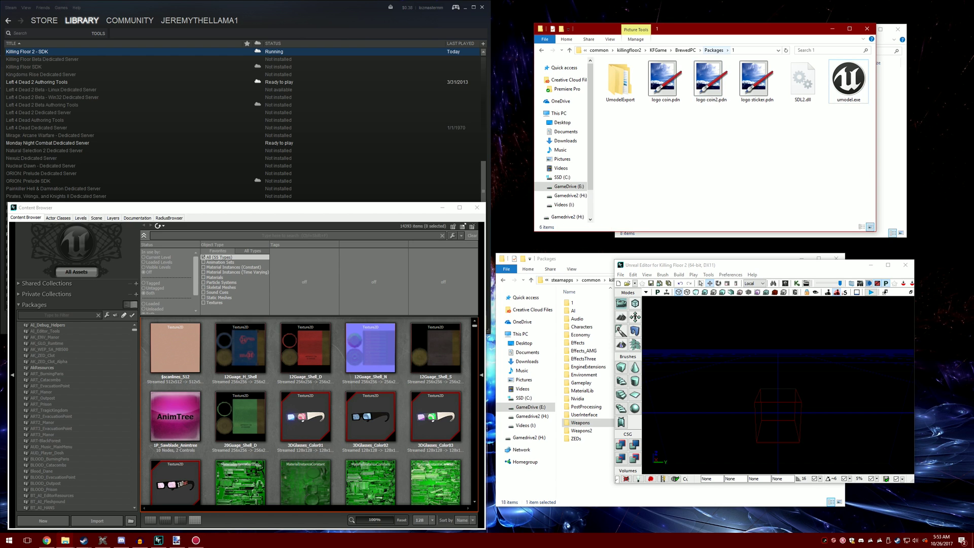
{"action": "double_click", "coordinate": [848, 86]}
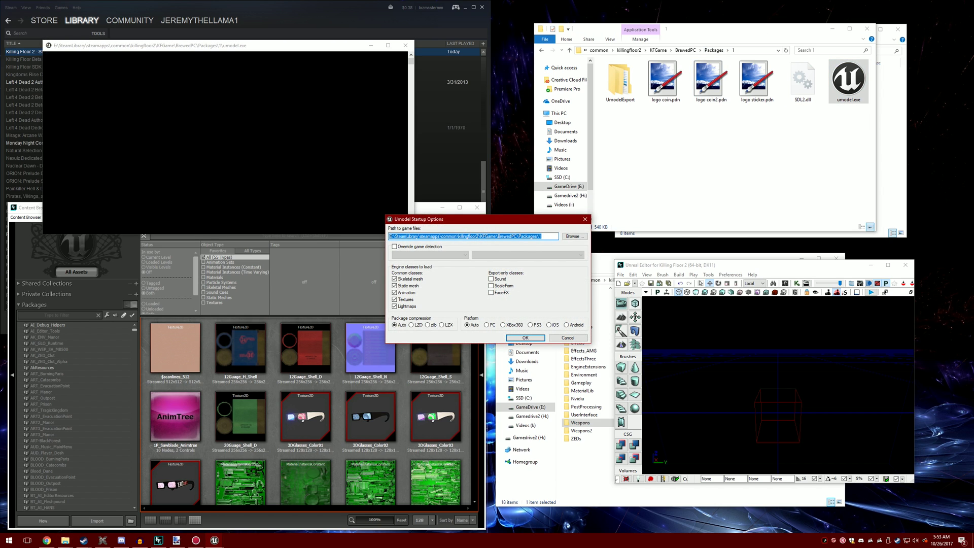
{"action": "left_click_drag", "start_coordinate": [527, 218], "coordinate": [529, 126]}
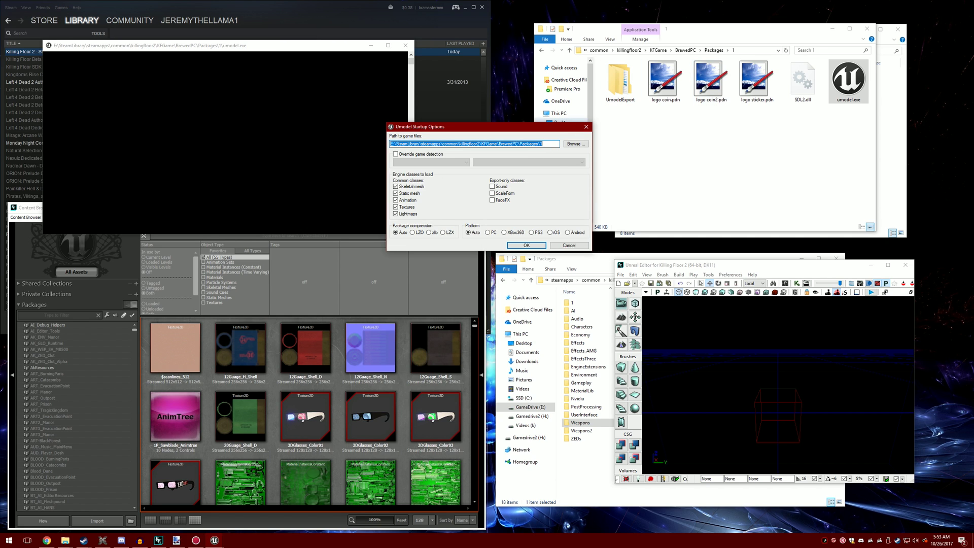
Set the path to the game files to E:\SteamLibrary\steamapps\common\killingfloor2\KFGame\BrewedPC\Packages, checking the folder location in File Explorer.
{"action": "left_click", "coordinate": [685, 50]}
{"action": "left_click", "coordinate": [713, 49]}
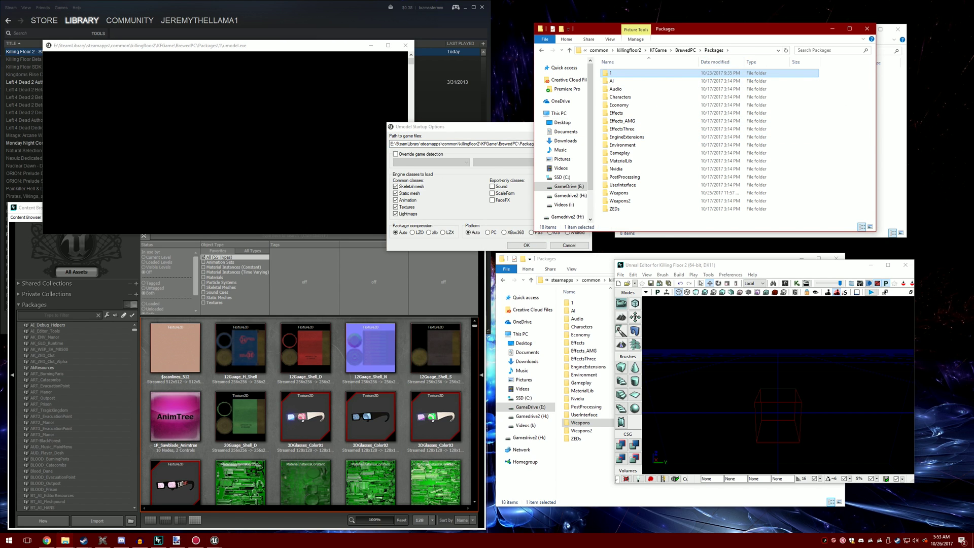
{"action": "left_click_drag", "start_coordinate": [477, 126], "coordinate": [437, 127]}
{"action": "left_click", "coordinate": [504, 144]}
{"action": "key", "text": "BackSpace"}
{"action": "key", "text": "BackSpace"}
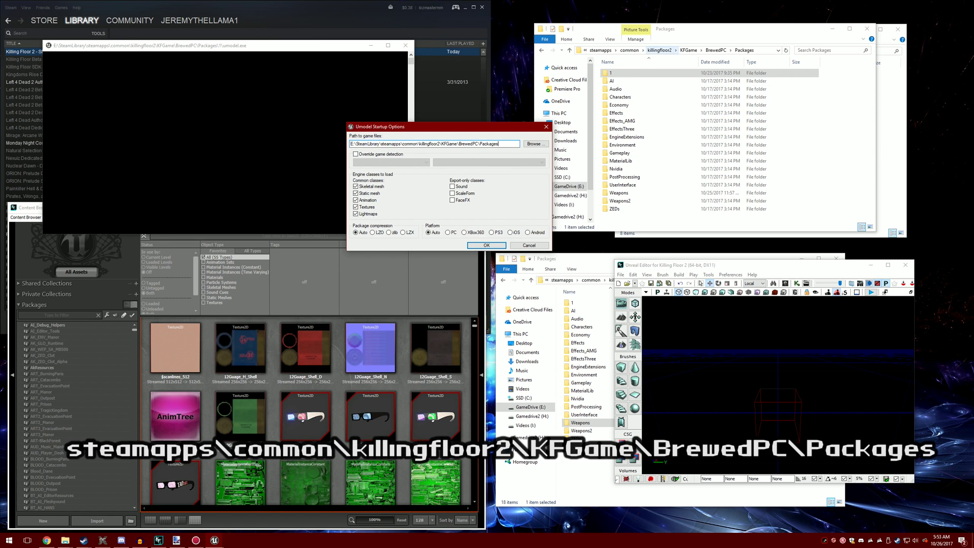
{"action": "left_click", "coordinate": [601, 50]}
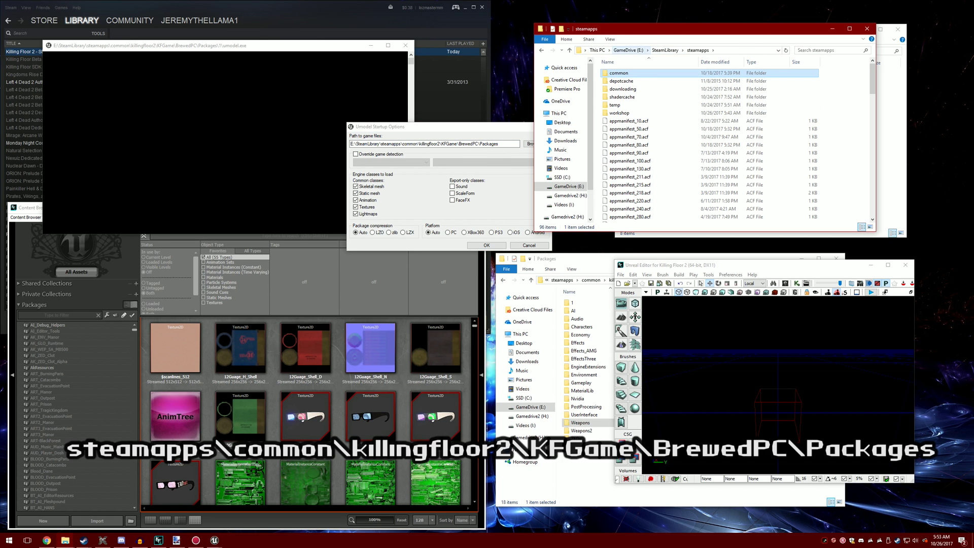
{"action": "left_click", "coordinate": [541, 50]}
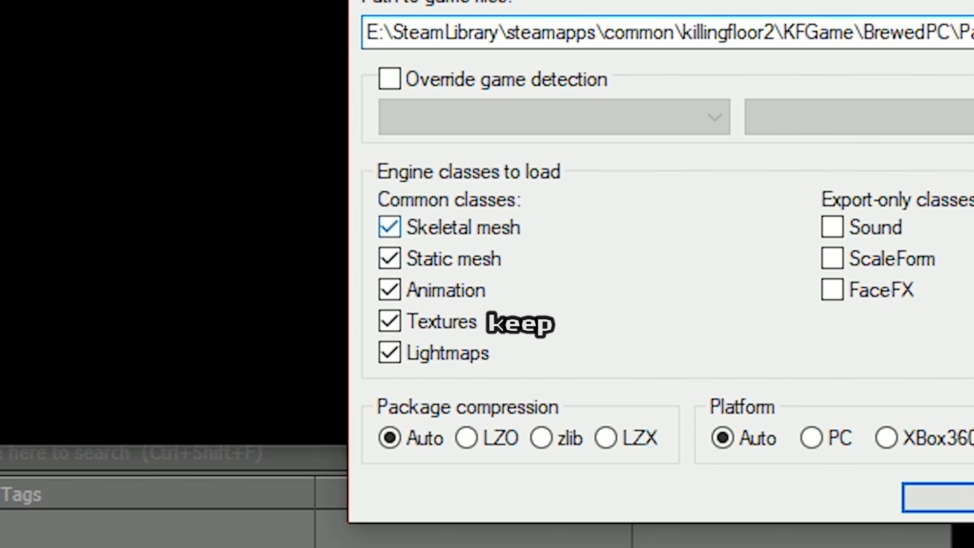
Exclude Skeletal mesh, Static mesh, Animation and Lightmaps from the engine classes to load, keep Textures, and accept the startup options.
{"action": "left_click", "coordinate": [355, 186]}
{"action": "left_click", "coordinate": [355, 193]}
{"action": "left_click", "coordinate": [355, 200]}
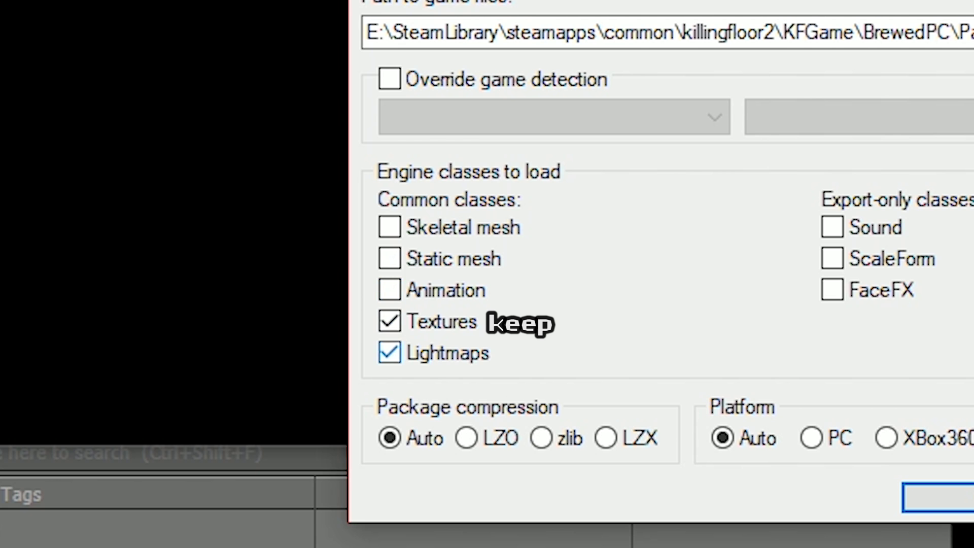
{"action": "left_click", "coordinate": [389, 352]}
{"action": "key", "text": "Return"}
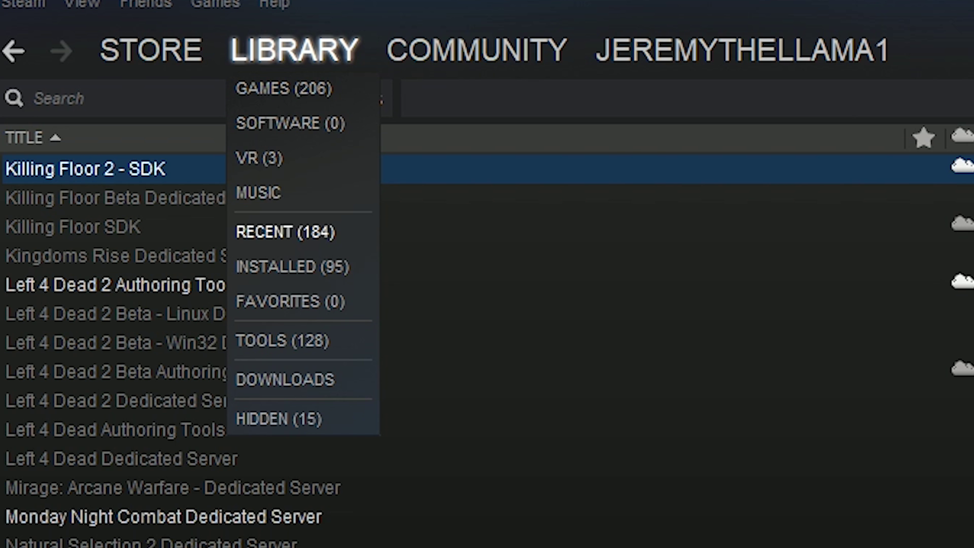
Switch to the Steam library and search it for "kill".
{"action": "type", "text": "kill"}
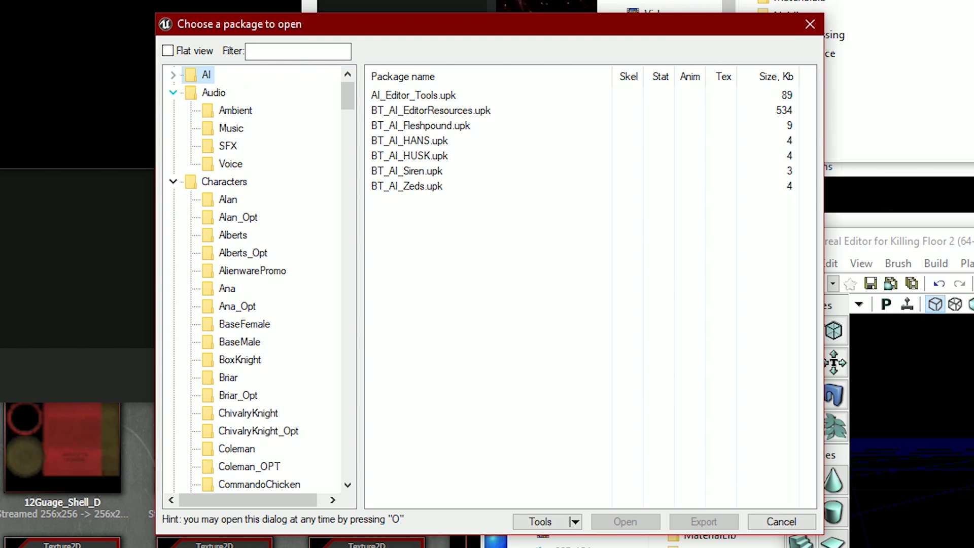
Browse the package list to the P90 folder under Weapons and export WEP_1P_P90_TEX.upk.
{"action": "left_click", "coordinate": [173, 93]}
{"action": "left_click", "coordinate": [173, 110]}
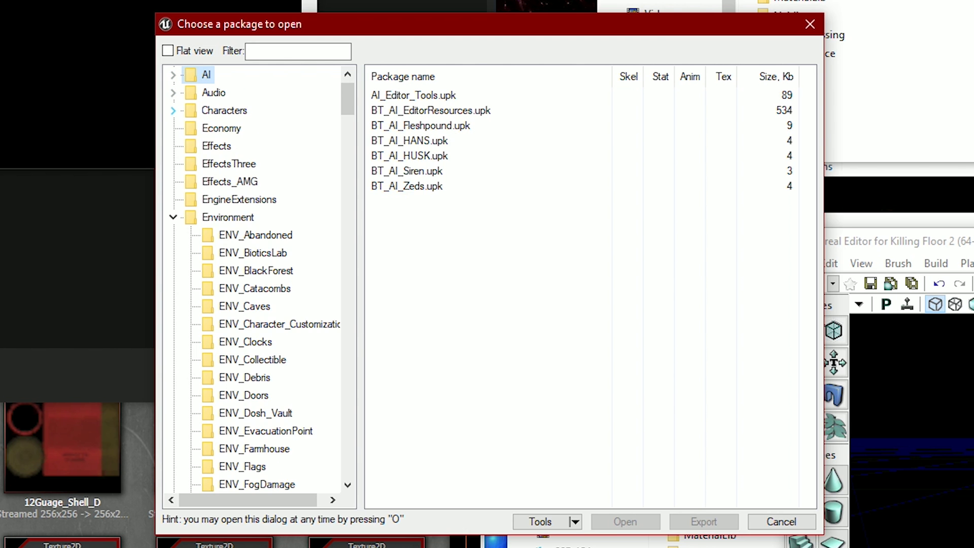
{"action": "left_click", "coordinate": [173, 110]}
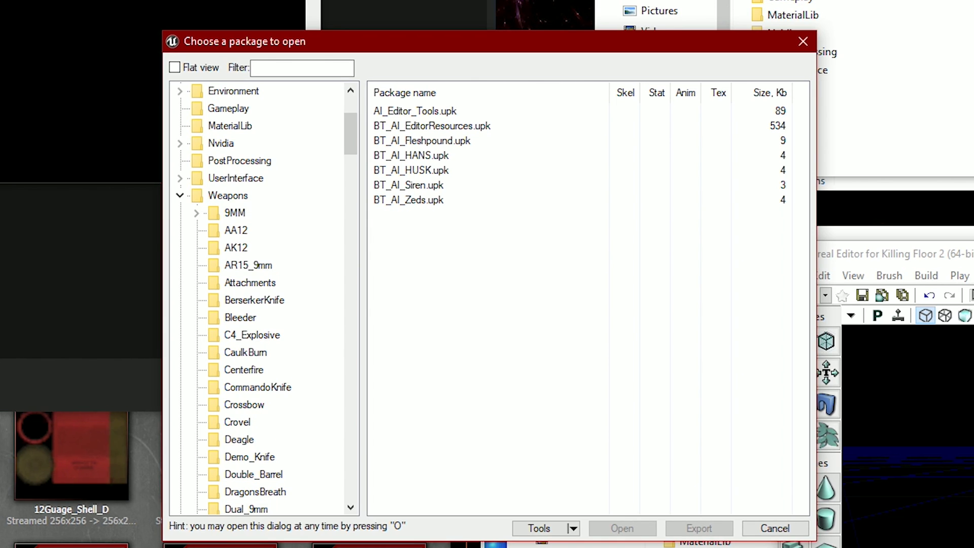
{"action": "left_click", "coordinate": [235, 230]}
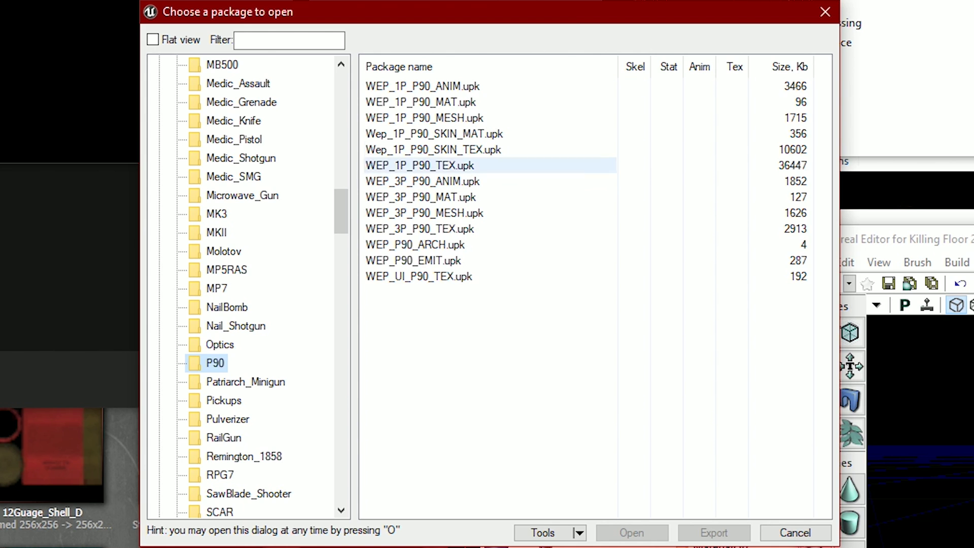
{"action": "left_click", "coordinate": [419, 165]}
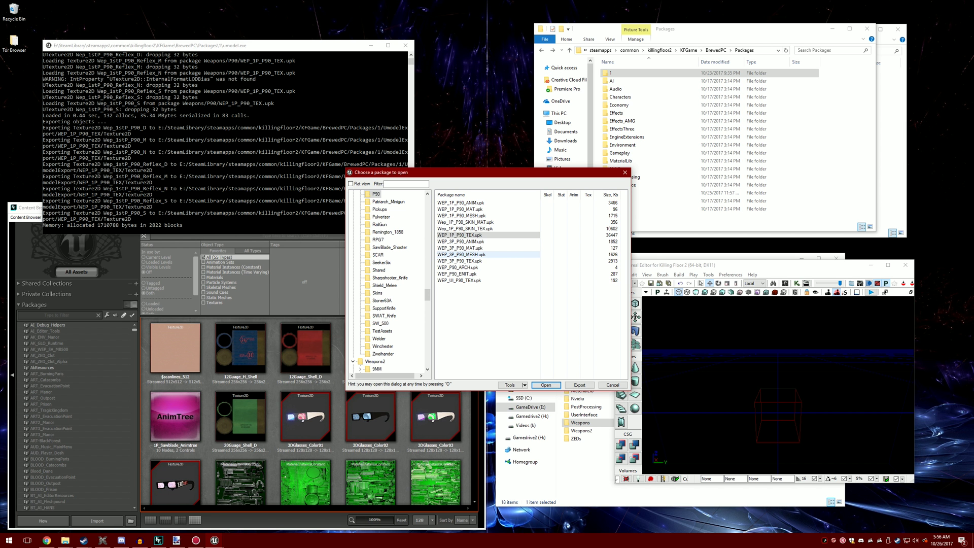
{"action": "left_click", "coordinate": [459, 261]}
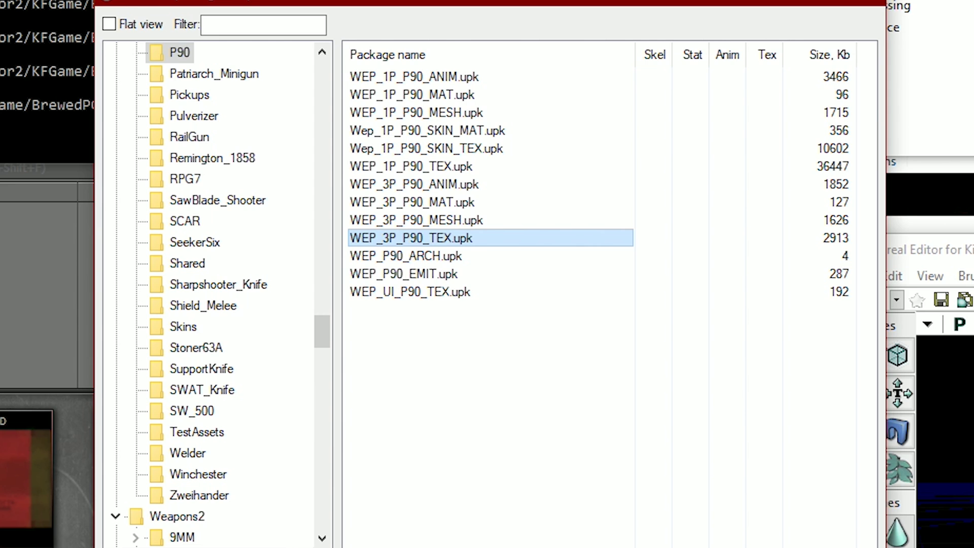
{"action": "left_click", "coordinate": [411, 167]}
{"action": "left_click", "coordinate": [579, 385]}
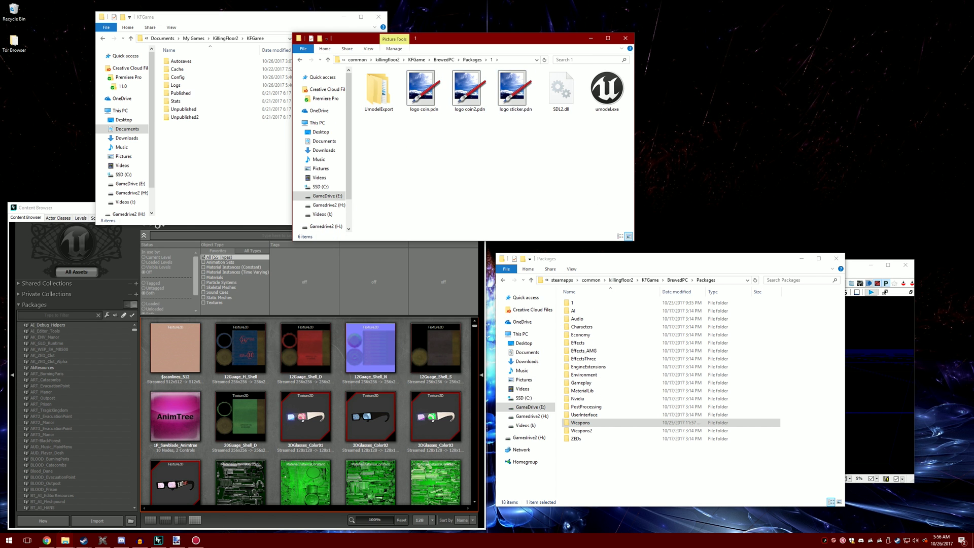
Find the exported WEP_1P_P90_TEX textures in the UmodelExport folder and open Wep_1stP_P90_D.tga in paint.net.
{"action": "double_click", "coordinate": [379, 91]}
{"action": "scroll", "coordinate": [388, 101], "scroll_direction": "down", "scroll_amount": 8}
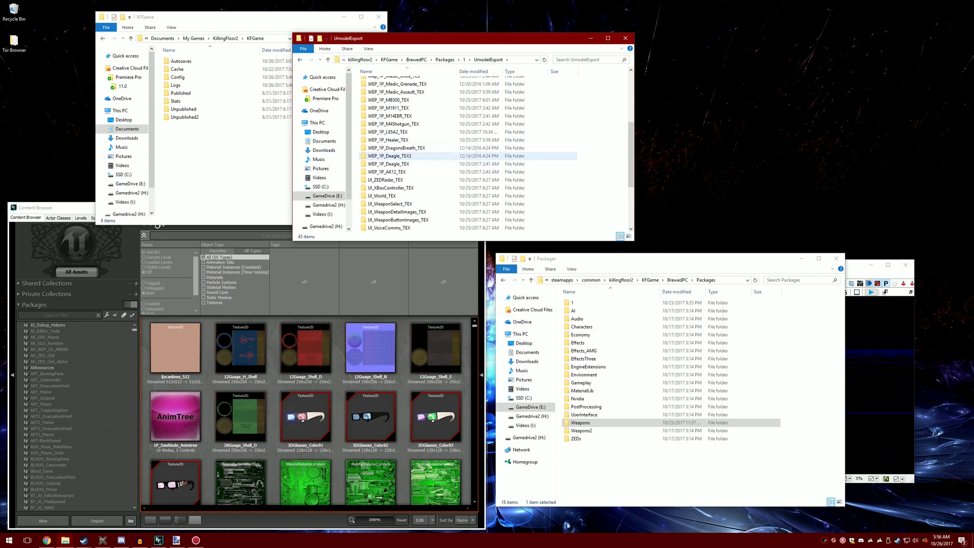
{"action": "scroll", "coordinate": [388, 112], "scroll_direction": "up", "scroll_amount": 2}
{"action": "left_click", "coordinate": [386, 120]}
{"action": "double_click", "coordinate": [386, 120]}
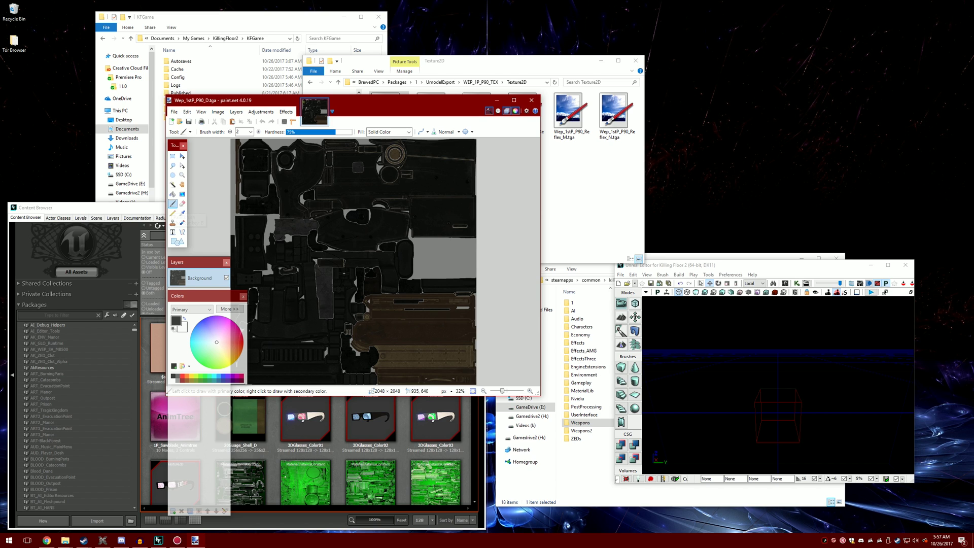
Scribble a freehand red brush stroke across the middle of the P90 diffuse texture.
{"action": "mouse_move", "coordinate": [342, 216]}
{"action": "left_mouse_down"}
{"action": "mouse_move", "coordinate": [429, 317]}
{"action": "mouse_move", "coordinate": [325, 274]}
{"action": "mouse_move", "coordinate": [413, 270]}
{"action": "left_mouse_up"}
{"action": "left_click", "coordinate": [242, 338]}
Start saving the texture under a new location and create and enter a folder named "png" inside Texture2D.
{"action": "left_click", "coordinate": [174, 111]}
{"action": "left_click", "coordinate": [186, 165]}
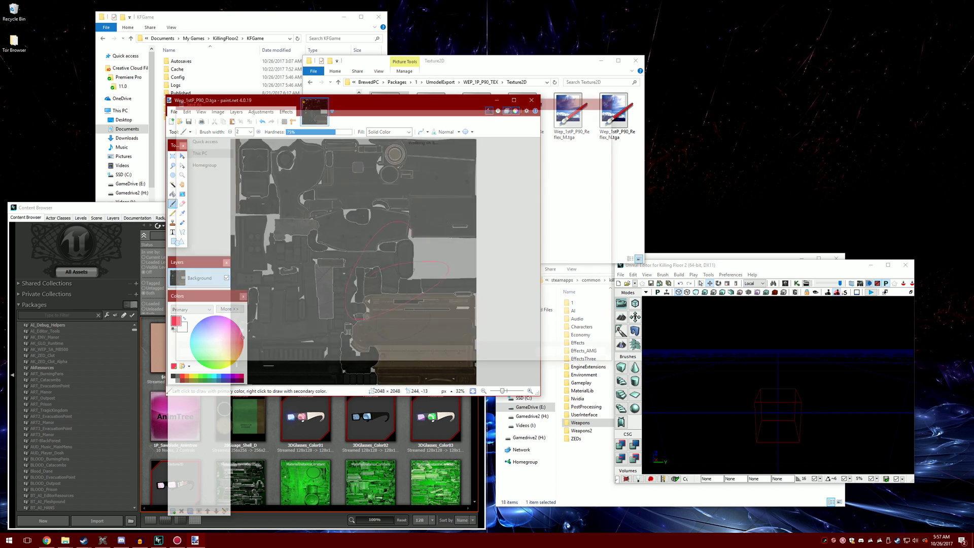
{"action": "right_click", "coordinate": [296, 264]}
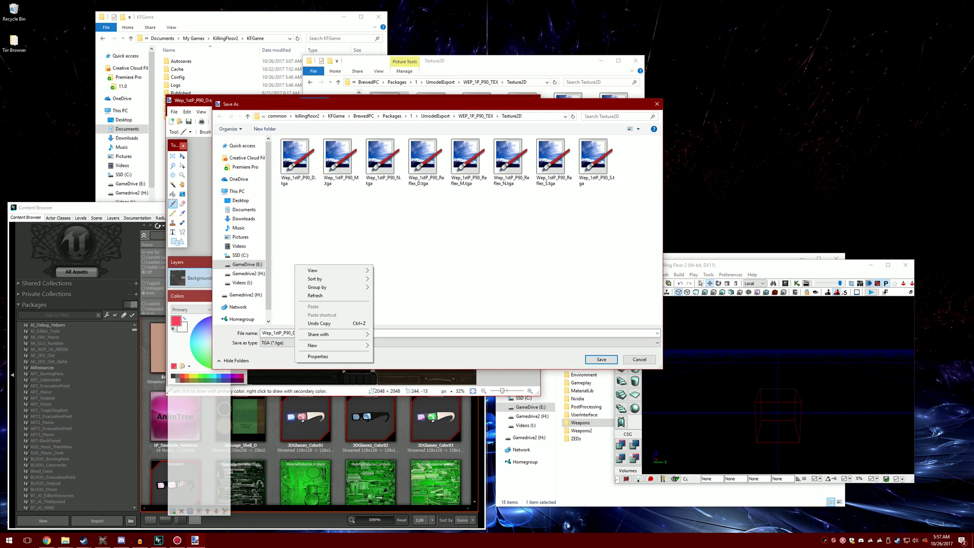
{"action": "left_click", "coordinate": [320, 345]}
{"action": "left_click", "coordinate": [393, 345]}
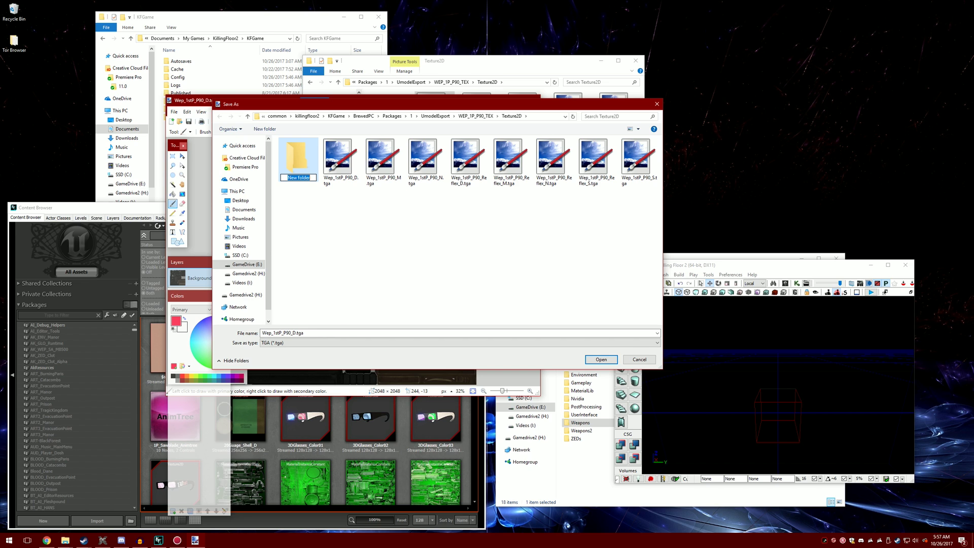
{"action": "type", "text": "png"}
{"action": "key", "text": "Return"}
{"action": "key", "text": "Return"}
Save the texture as Wep_1stP_P90_D.png in PNG format with the bit depth on Auto-detect.
{"action": "left_click", "coordinate": [459, 343]}
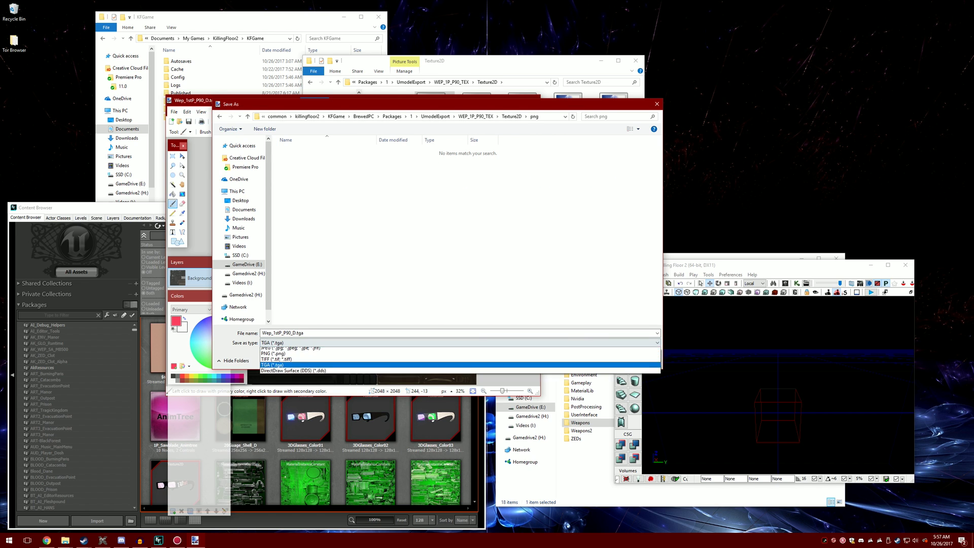
{"action": "left_click", "coordinate": [273, 372]}
{"action": "left_click", "coordinate": [592, 357]}
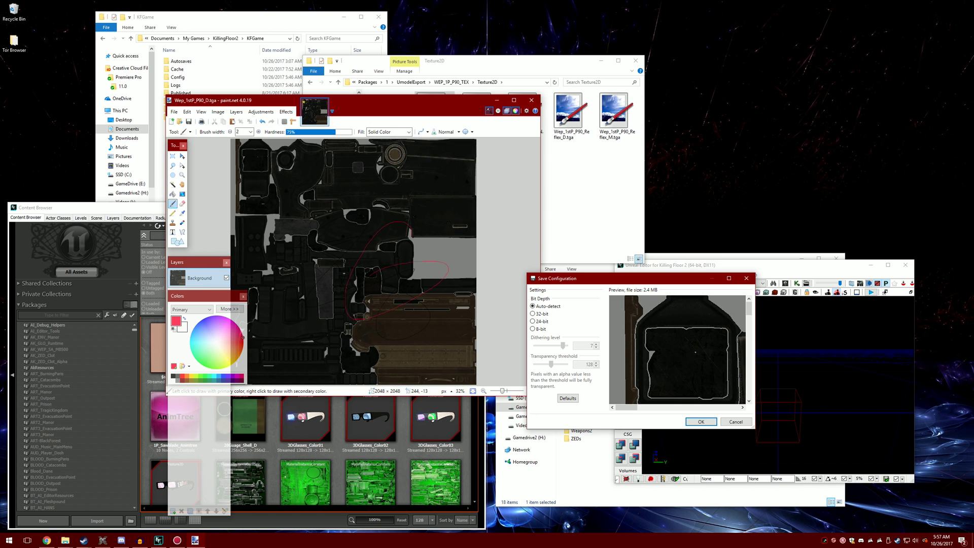
{"action": "left_click", "coordinate": [701, 421]}
{"action": "left_click", "coordinate": [174, 112]}
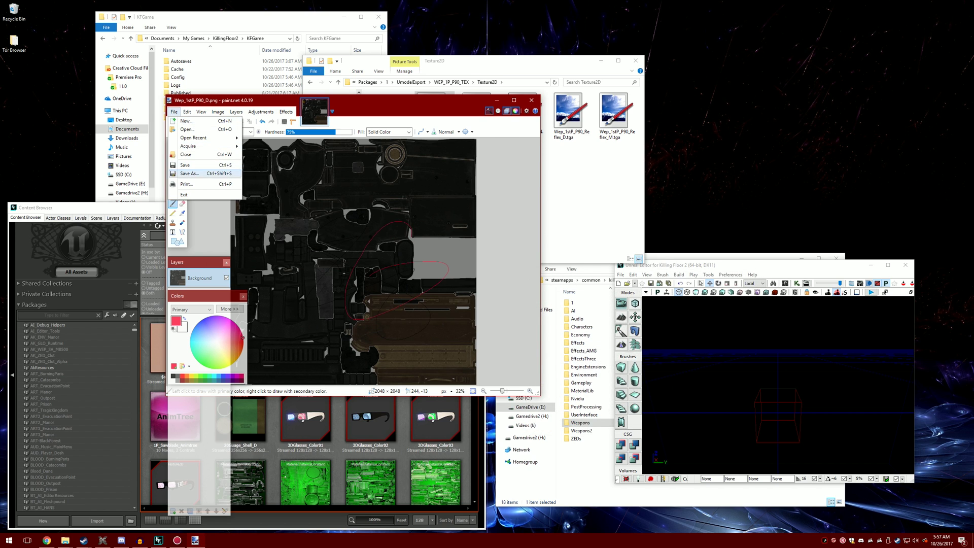
{"action": "left_click", "coordinate": [190, 174]}
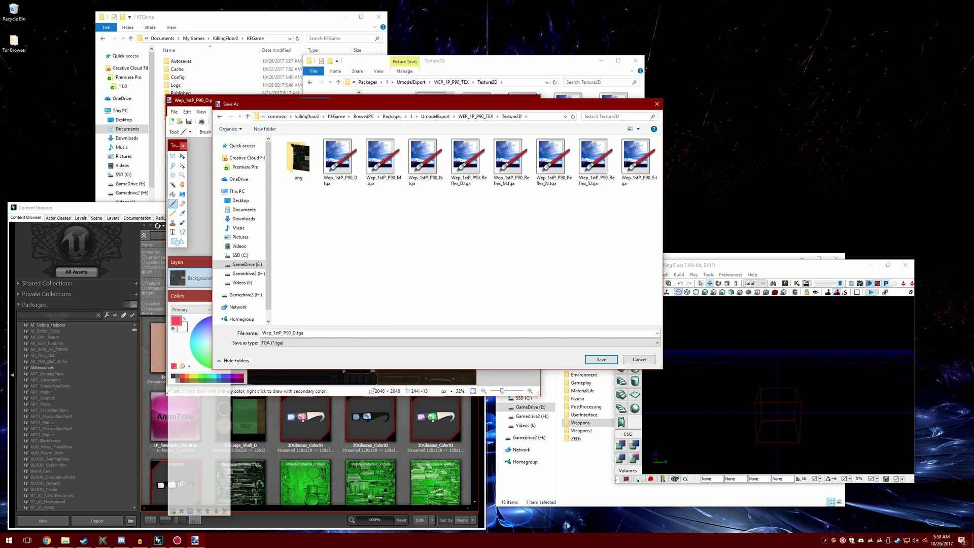
{"action": "left_click", "coordinate": [657, 104]}
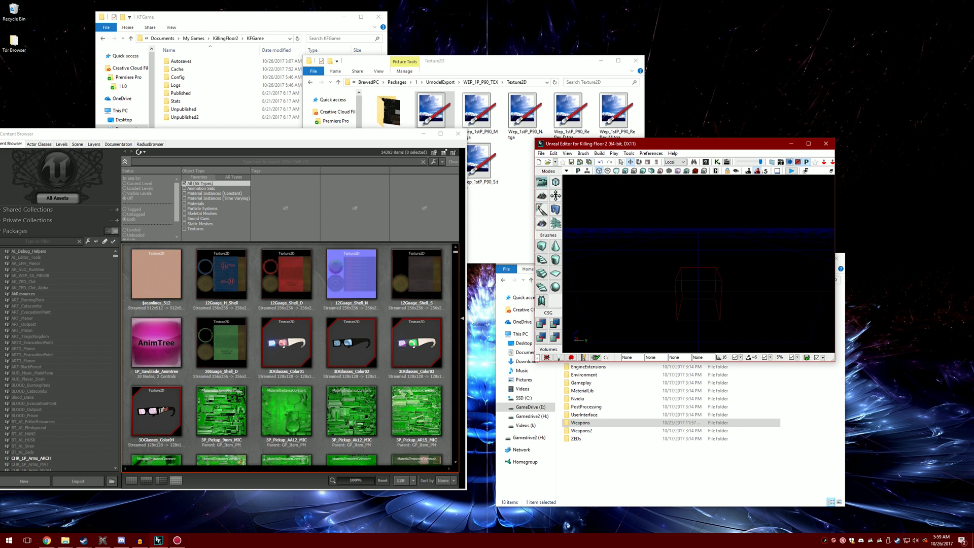
Switch to the Unreal Editor for Killing Floor 2 and bring up its Content Browser.
{"action": "left_click", "coordinate": [541, 153]}
{"action": "mouse_move", "coordinate": [553, 153]}
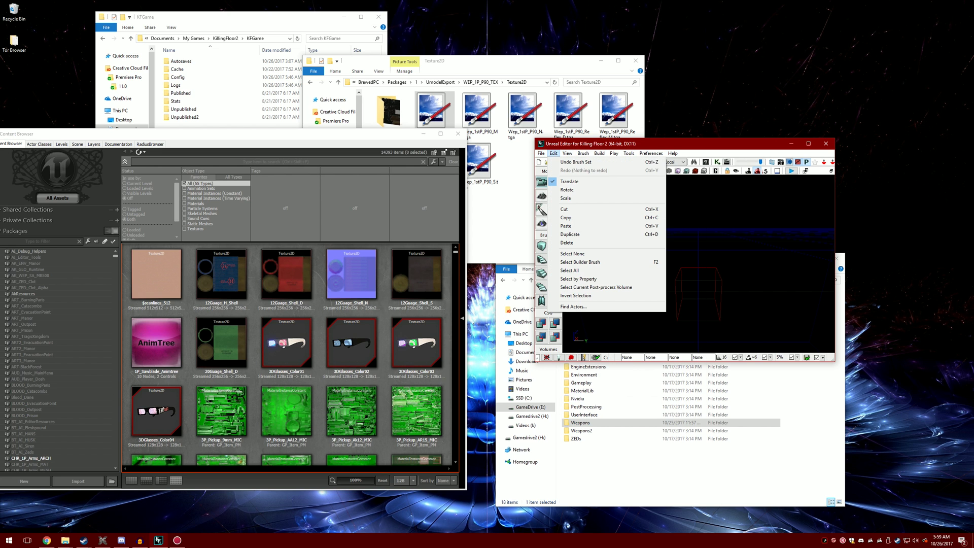
{"action": "left_click_drag", "start_coordinate": [69, 133], "coordinate": [123, 122]}
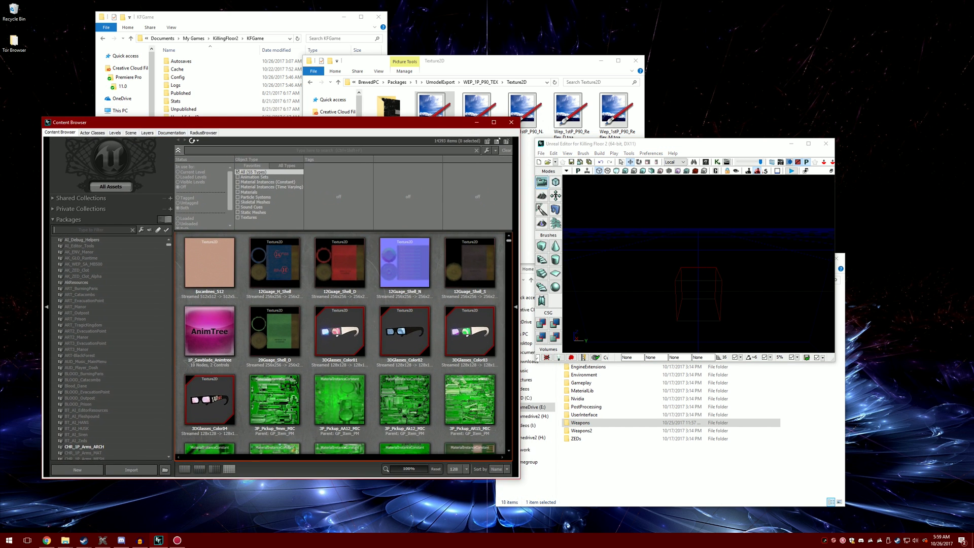
{"action": "left_click", "coordinate": [567, 153]}
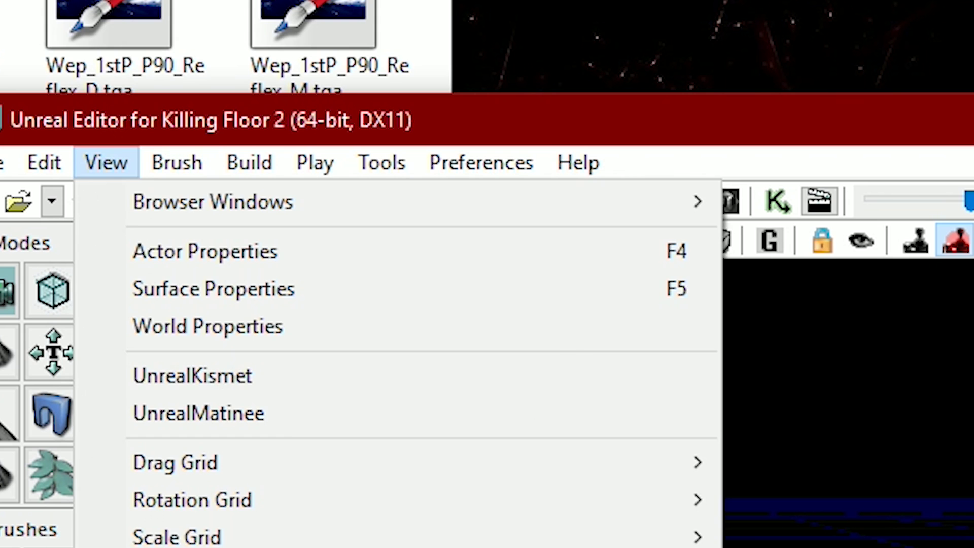
{"action": "mouse_move", "coordinate": [591, 162]}
{"action": "left_click", "coordinate": [793, 237]}
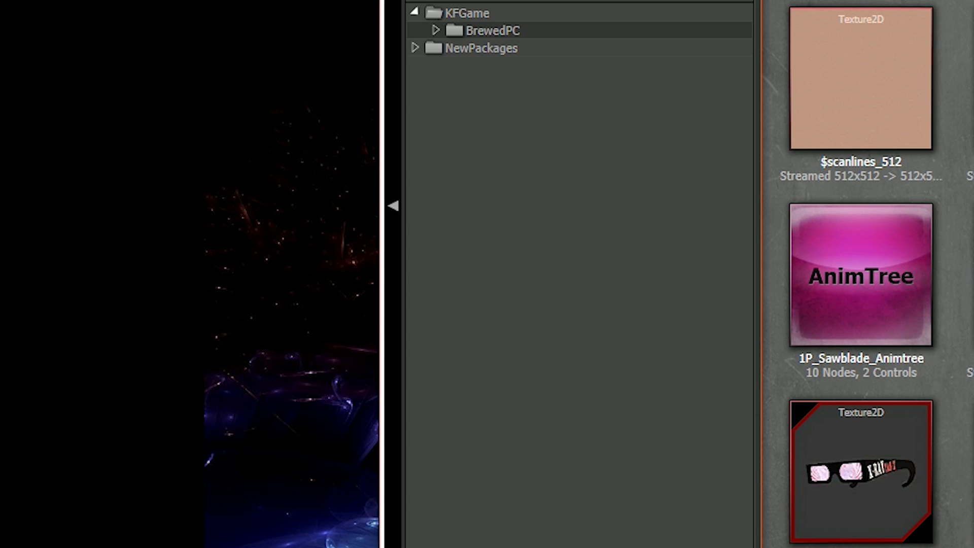
Expand the Content Browser's package tree through KFGame, BrewedPC, Packages and Weapons to the contents of the P90 folder.
{"action": "left_click", "coordinate": [434, 29]}
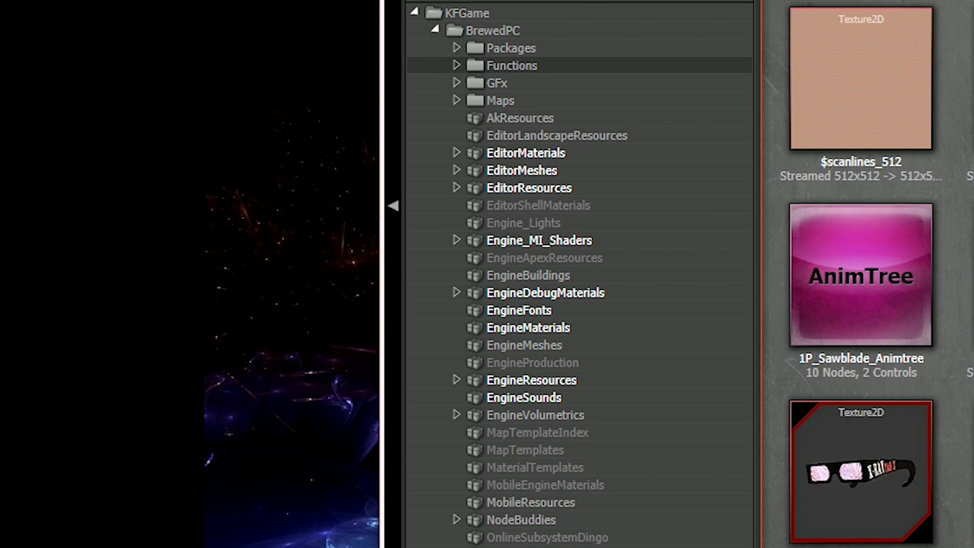
{"action": "left_click", "coordinate": [456, 48]}
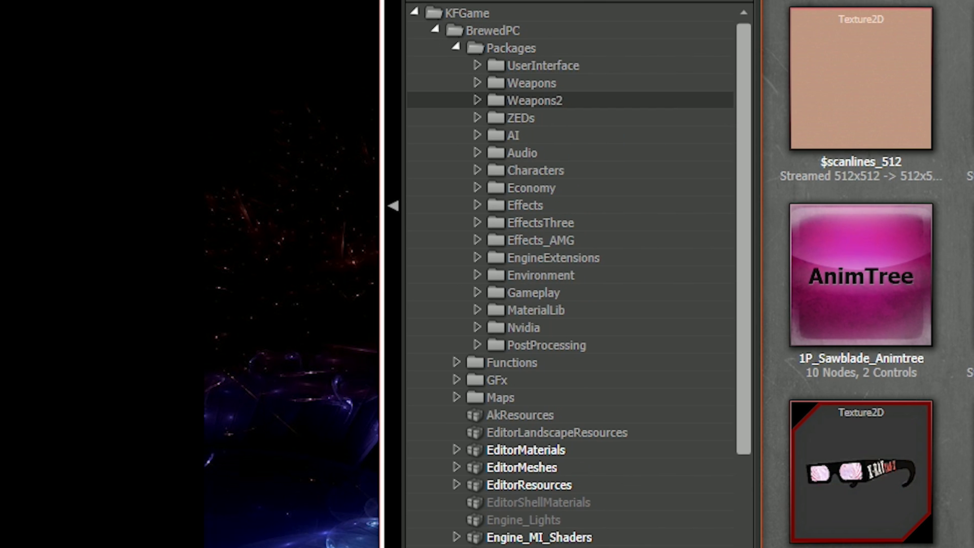
{"action": "left_click", "coordinate": [476, 83]}
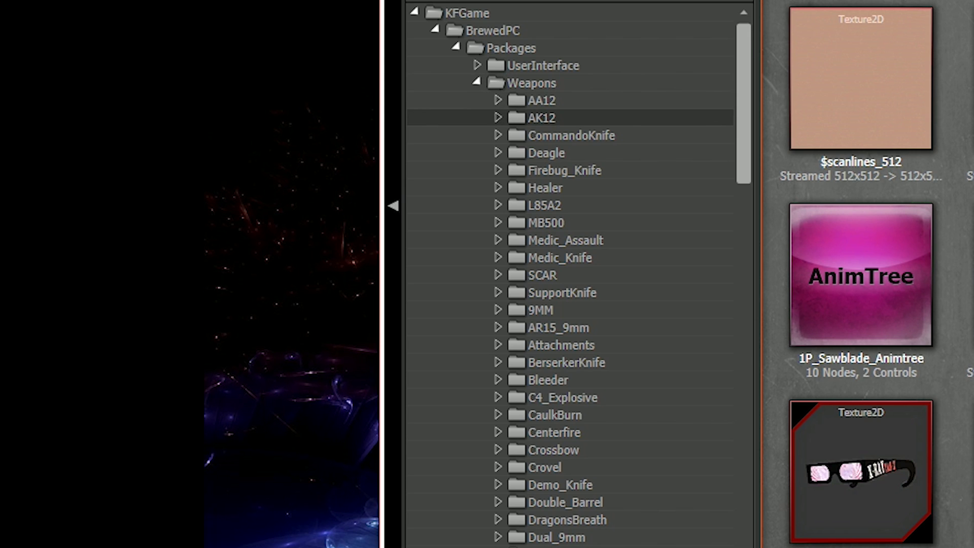
{"action": "scroll", "coordinate": [558, 258], "scroll_direction": "down", "scroll_amount": 5}
{"action": "scroll", "coordinate": [558, 258], "scroll_direction": "down", "scroll_amount": 10}
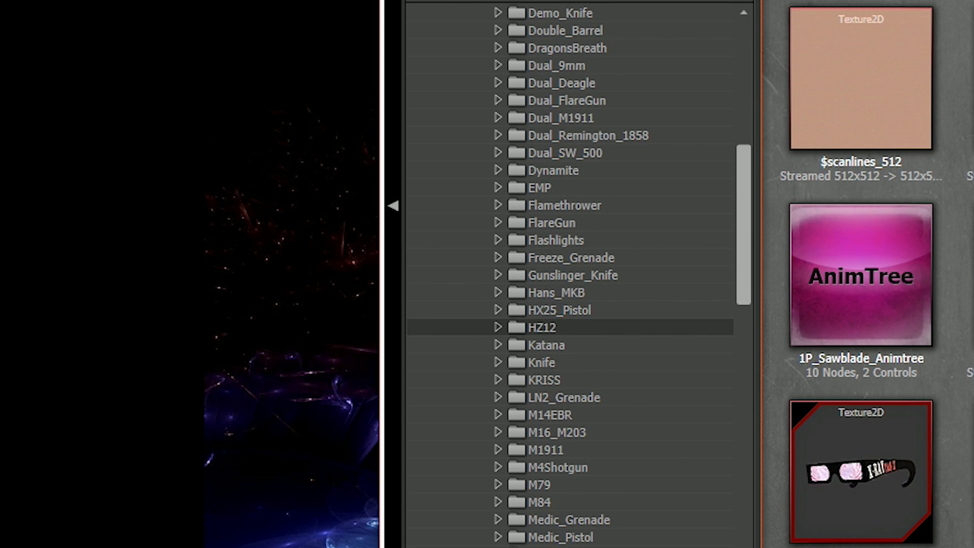
{"action": "double_click", "coordinate": [538, 477]}
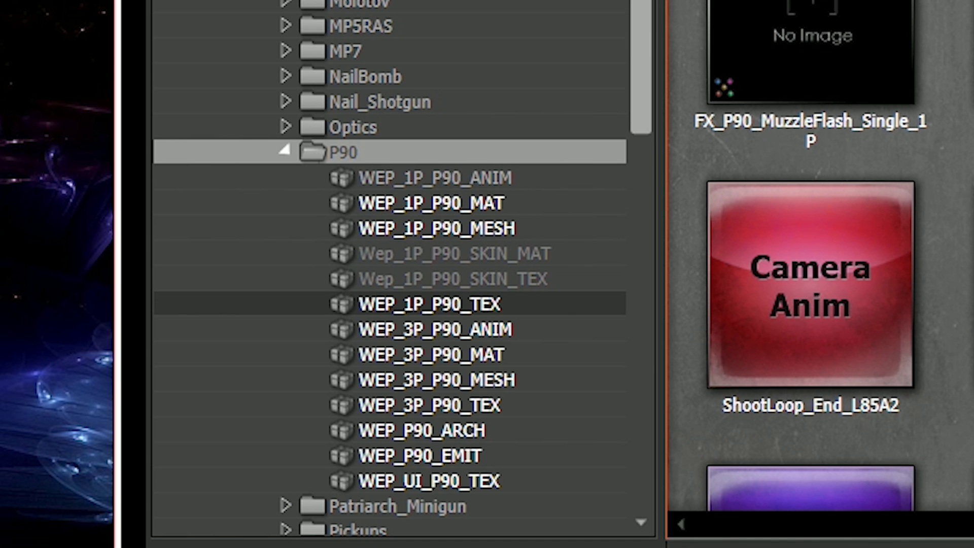
Show the contents of the WEP_1P_P90_TEX package and start importing a file into it.
{"action": "left_click", "coordinate": [430, 303]}
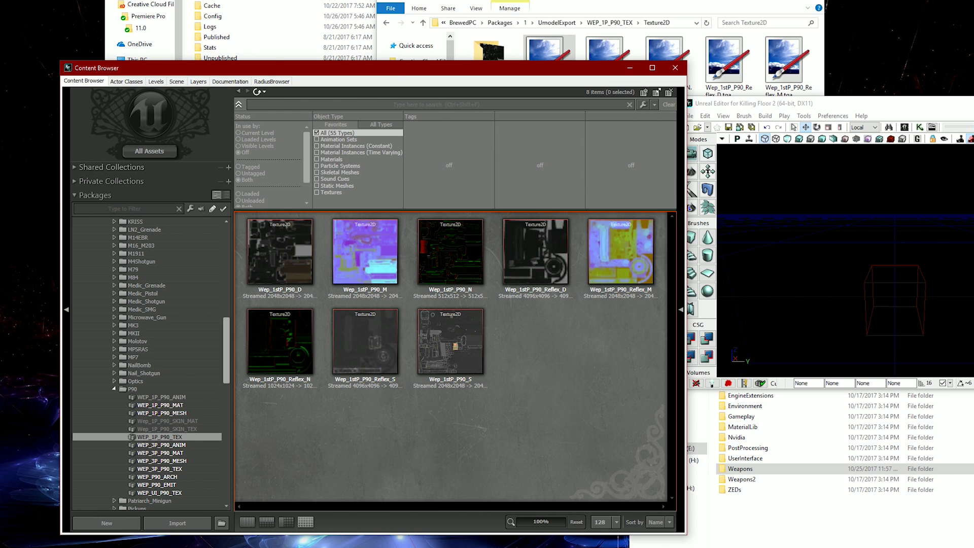
{"action": "right_click", "coordinate": [275, 433]}
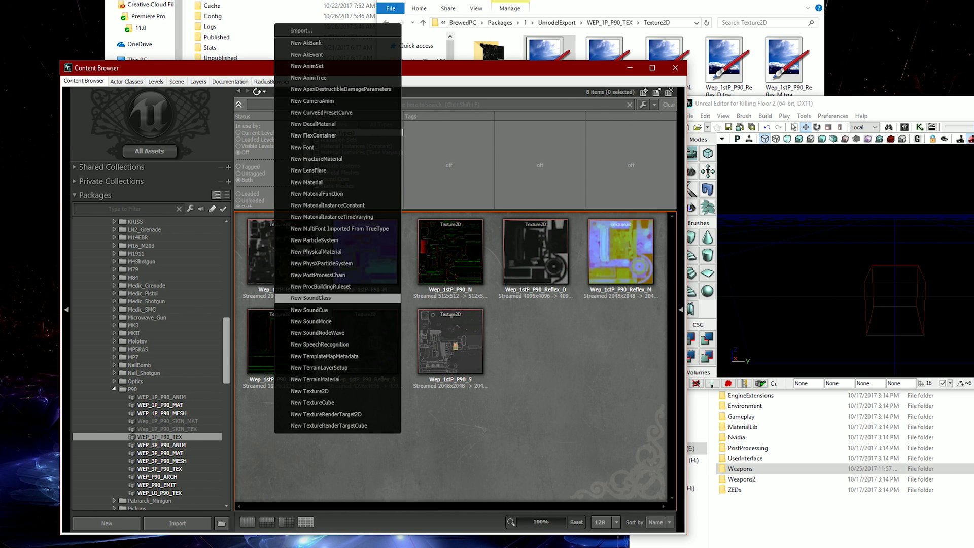
{"action": "left_click", "coordinate": [301, 30]}
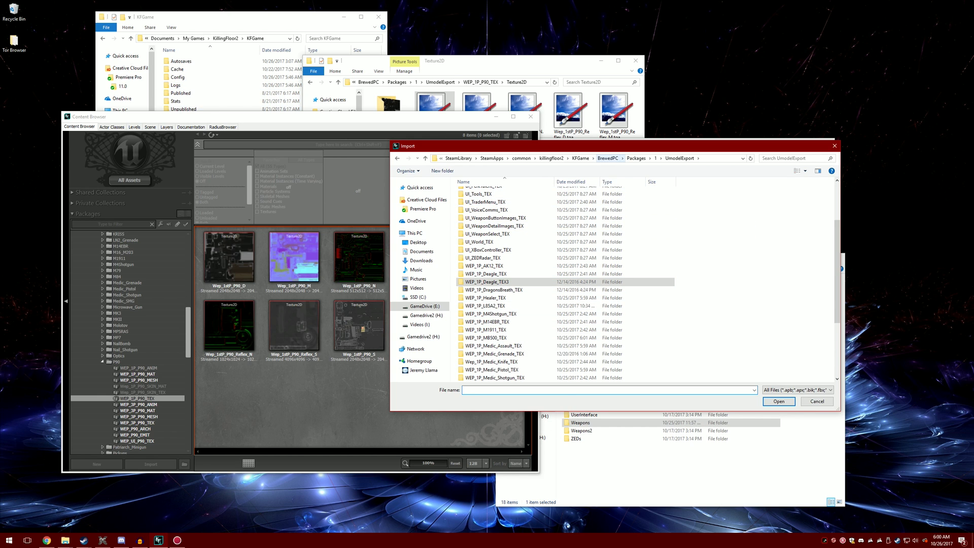
Choose Wep_1stP_P90_D.tga from the Texture2D folder of UmodelExport's WEP_1P_P90_TEX export as the file to import.
{"action": "left_click", "coordinate": [655, 158]}
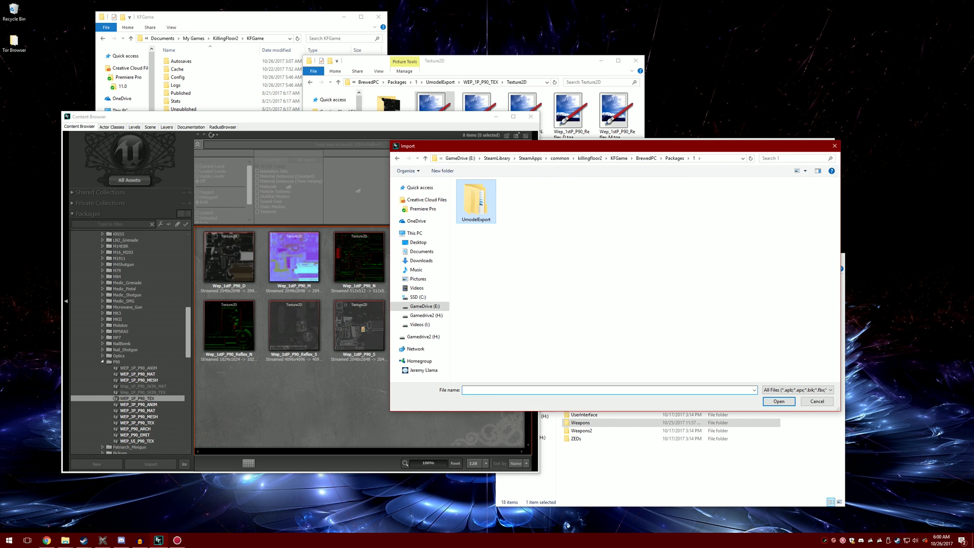
{"action": "double_click", "coordinate": [473, 201]}
{"action": "scroll", "coordinate": [500, 321], "scroll_direction": "down", "scroll_amount": 1}
{"action": "scroll", "coordinate": [507, 330], "scroll_direction": "down", "scroll_amount": 4}
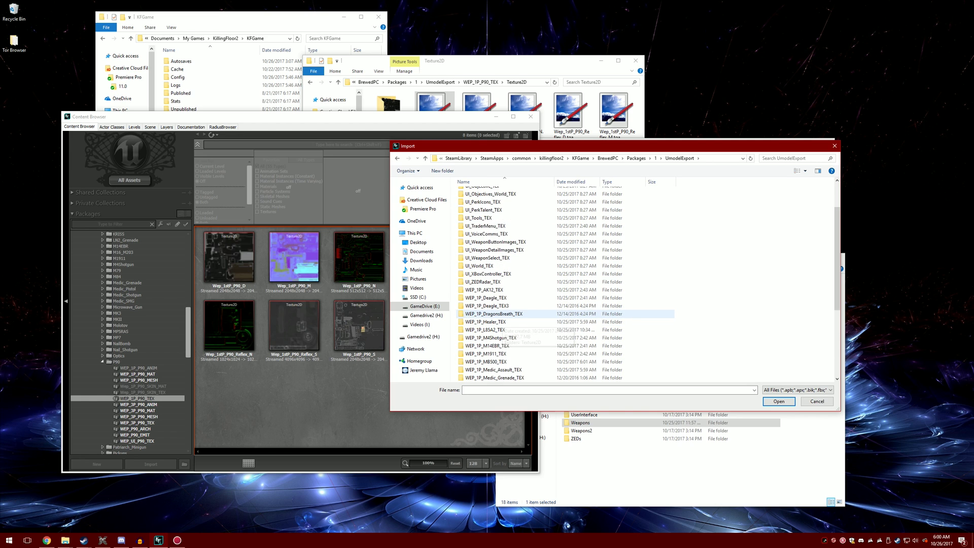
{"action": "double_click", "coordinate": [482, 346]}
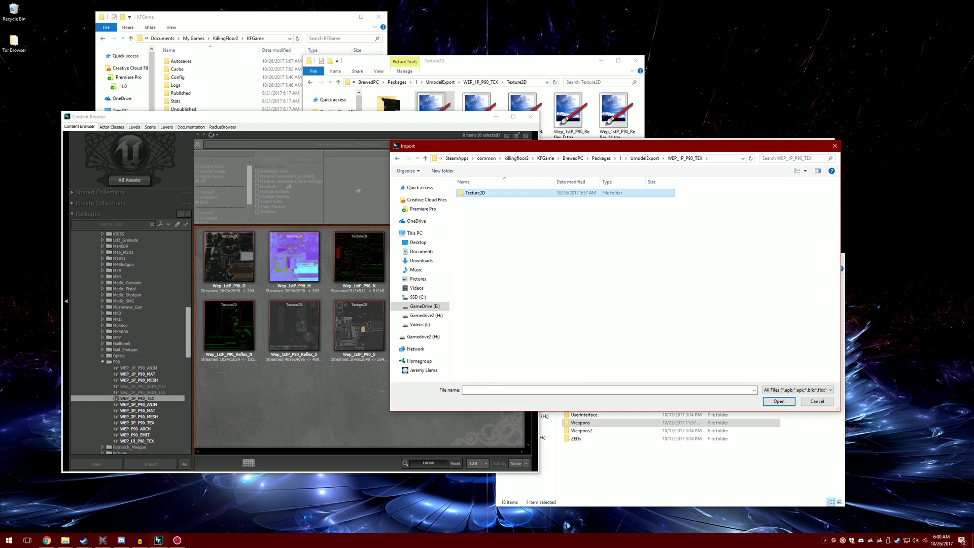
{"action": "double_click", "coordinate": [477, 194]}
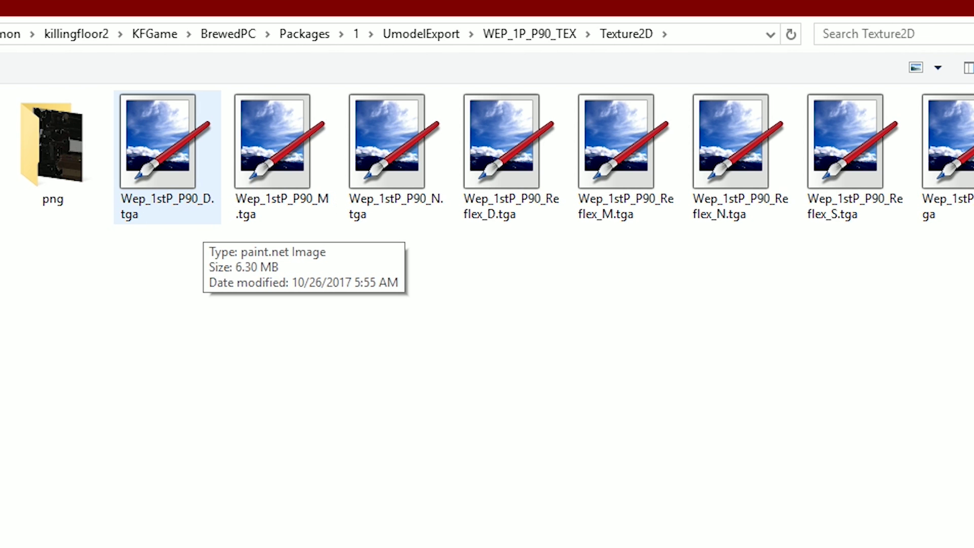
{"action": "double_click", "coordinate": [522, 213]}
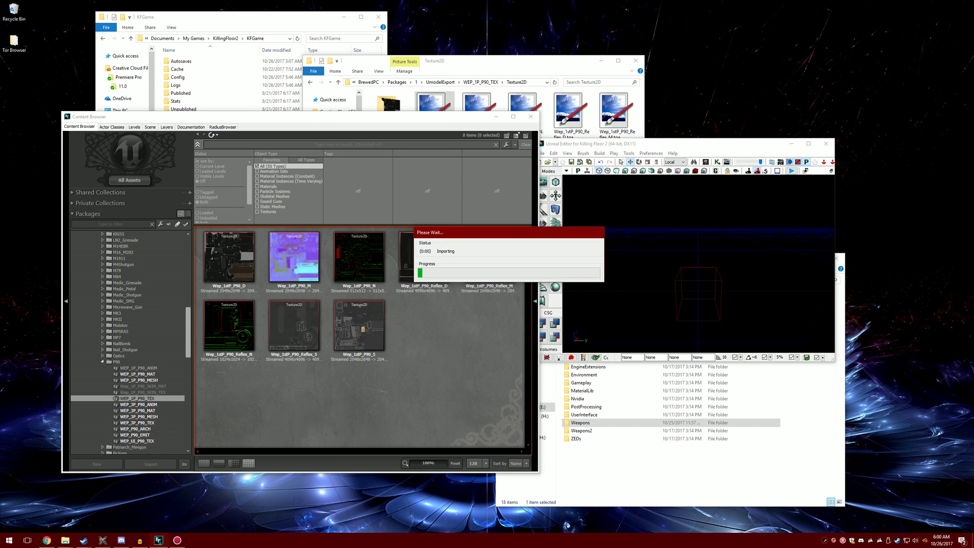
Import Wep_1stP_P90_D into WEP_1P_P90_TEX with OK To All, overwriting the existing texture with Replace All.
{"action": "left_click", "coordinate": [378, 263]}
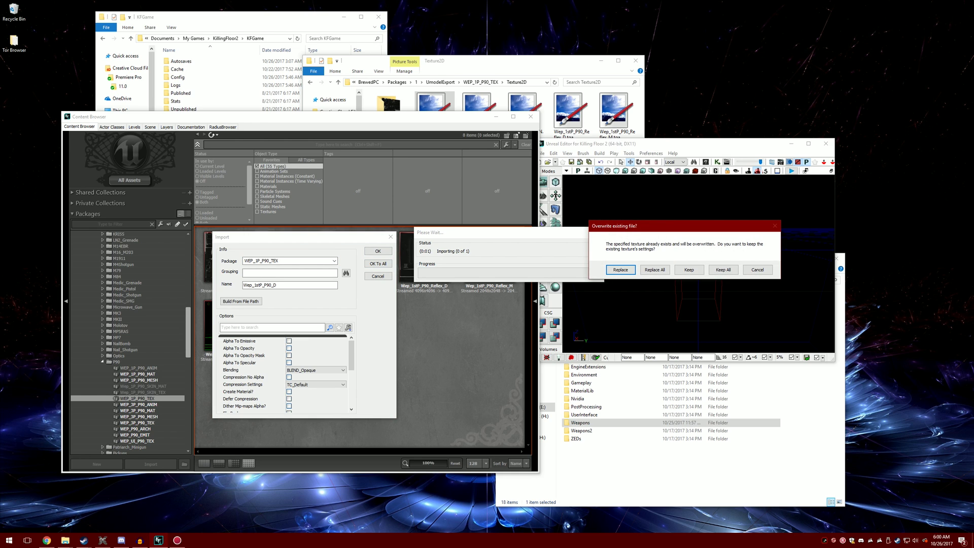
{"action": "left_click", "coordinate": [655, 269]}
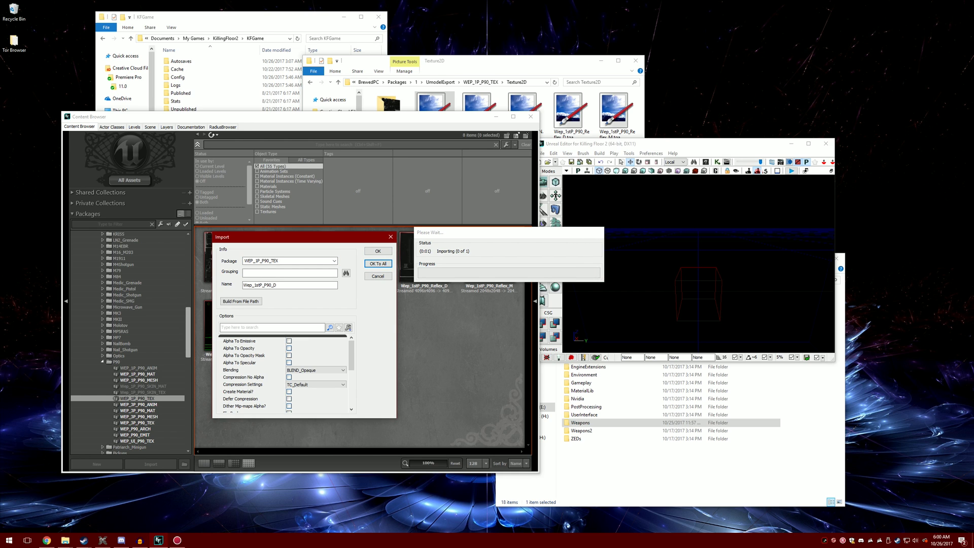
{"action": "key", "text": "Return"}
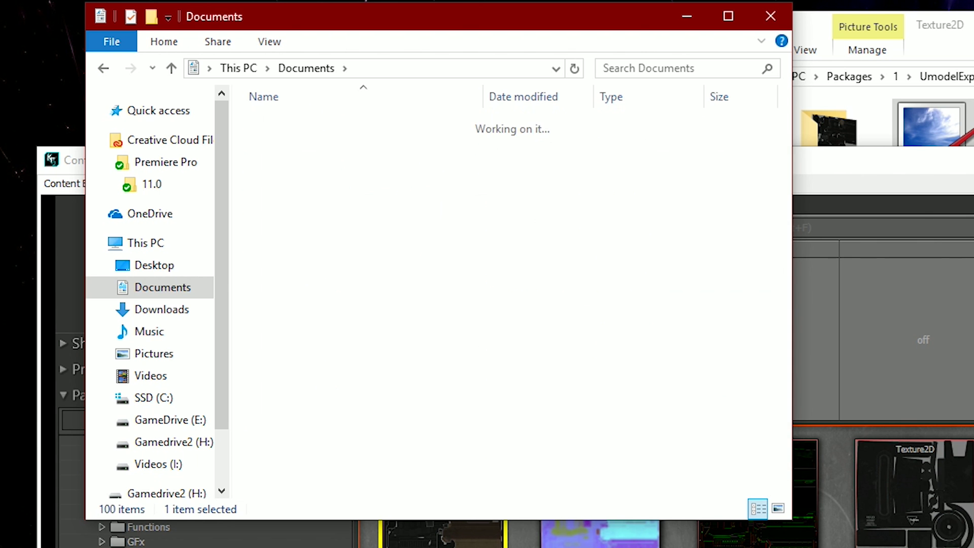
Browse from Documents through My Games, KillingFloor2, KFGame, Unpublished, BrewedPC, Packages and Weapons into the P90 folder.
{"action": "scroll", "coordinate": [278, 356], "scroll_direction": "down", "scroll_amount": 4}
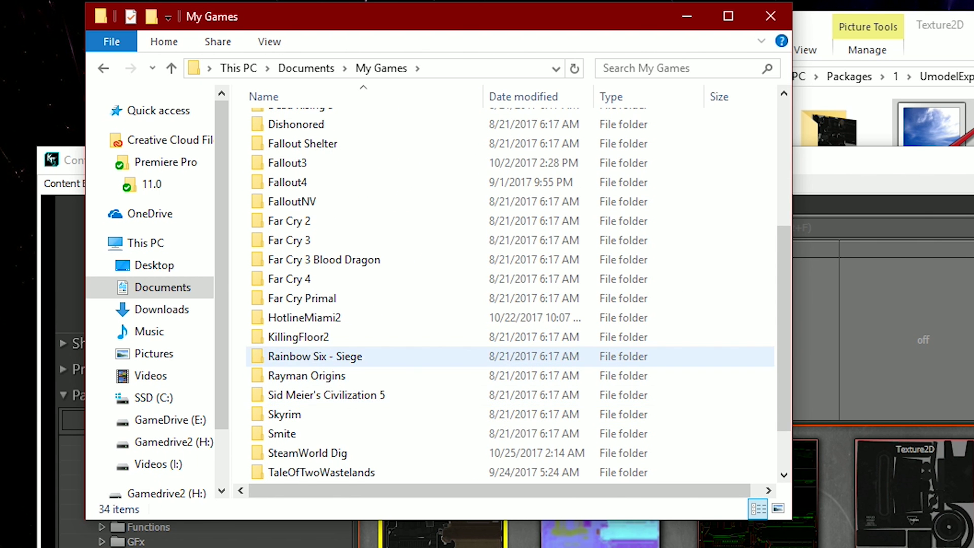
{"action": "double_click", "coordinate": [278, 337]}
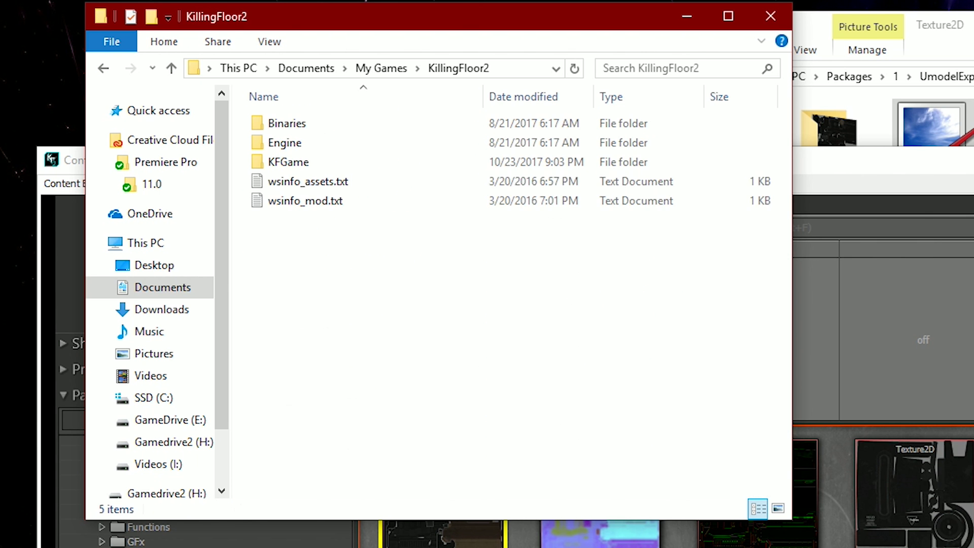
{"action": "double_click", "coordinate": [289, 162]}
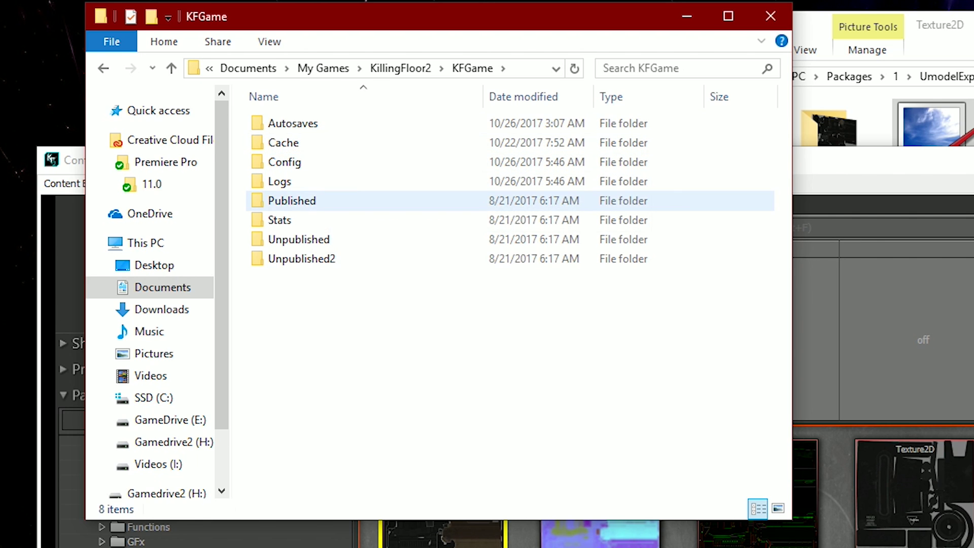
{"action": "double_click", "coordinate": [299, 239]}
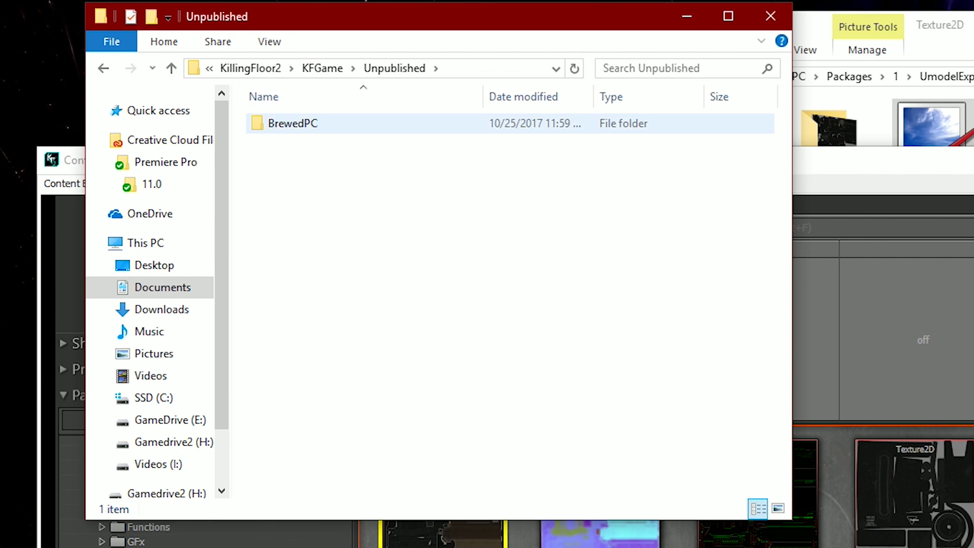
{"action": "double_click", "coordinate": [284, 123]}
{"action": "left_click", "coordinate": [290, 123]}
{"action": "double_click", "coordinate": [290, 123]}
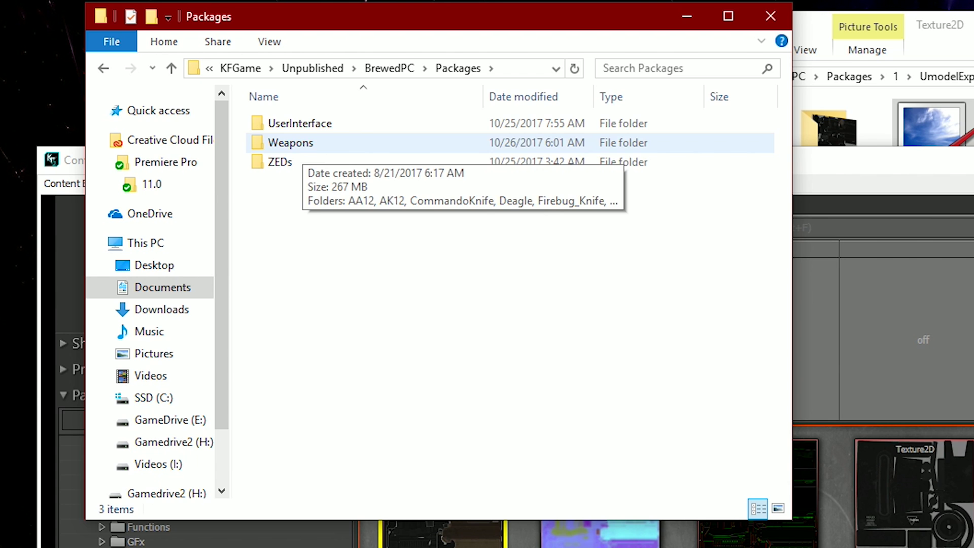
{"action": "double_click", "coordinate": [287, 141]}
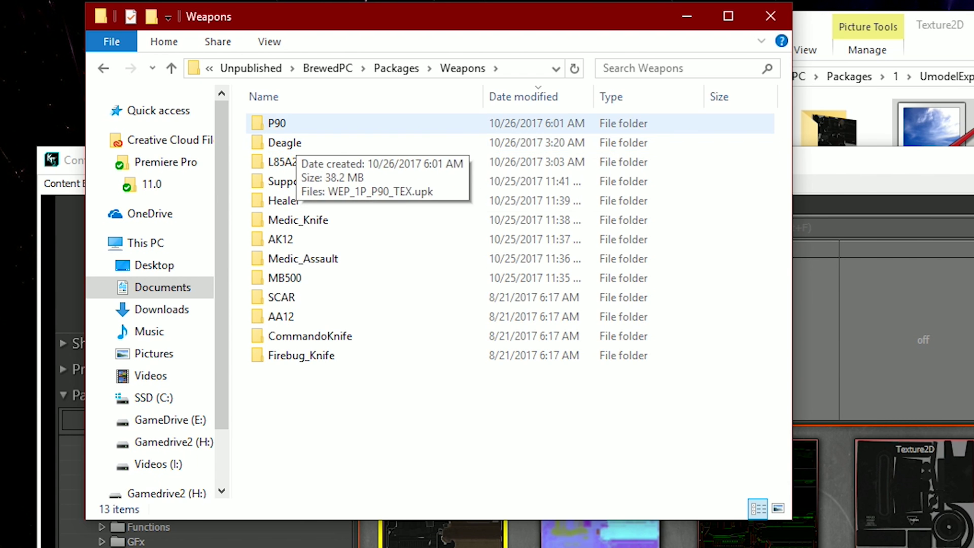
{"action": "double_click", "coordinate": [278, 123]}
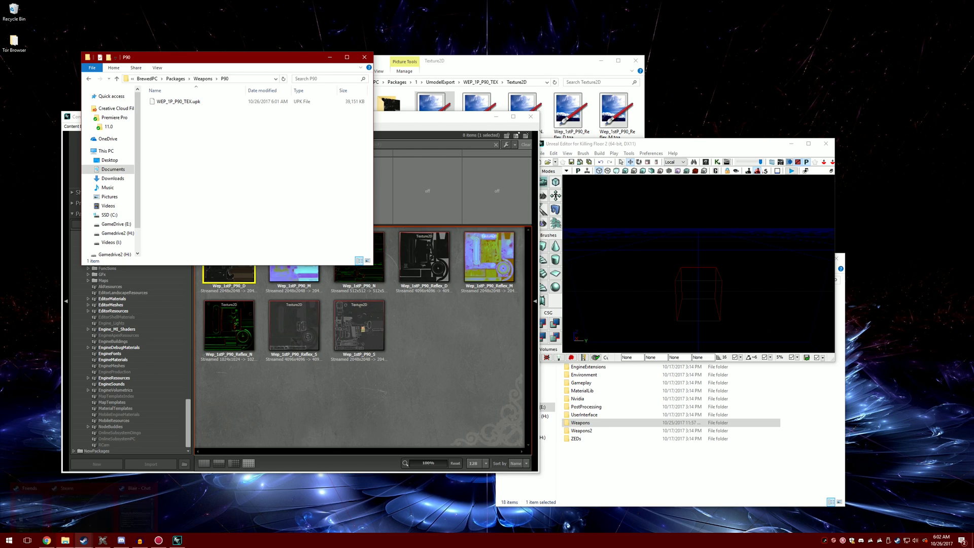
Close the Unreal Editor, switch to Steam and launch Killing Floor 2 - SDK with the Workshop Upload Tool option.
{"action": "mouse_move", "coordinate": [83, 540]}
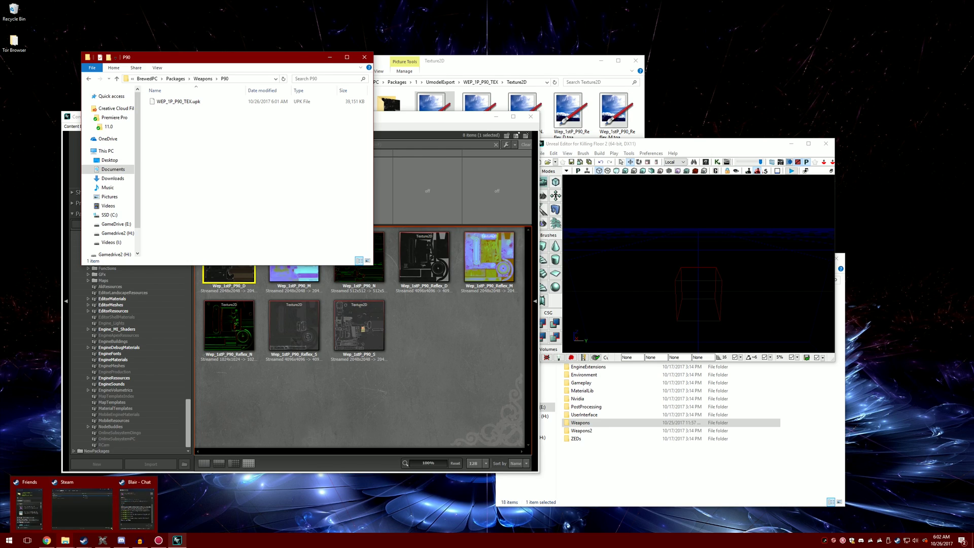
{"action": "right_click", "coordinate": [177, 539]}
{"action": "left_click", "coordinate": [177, 521]}
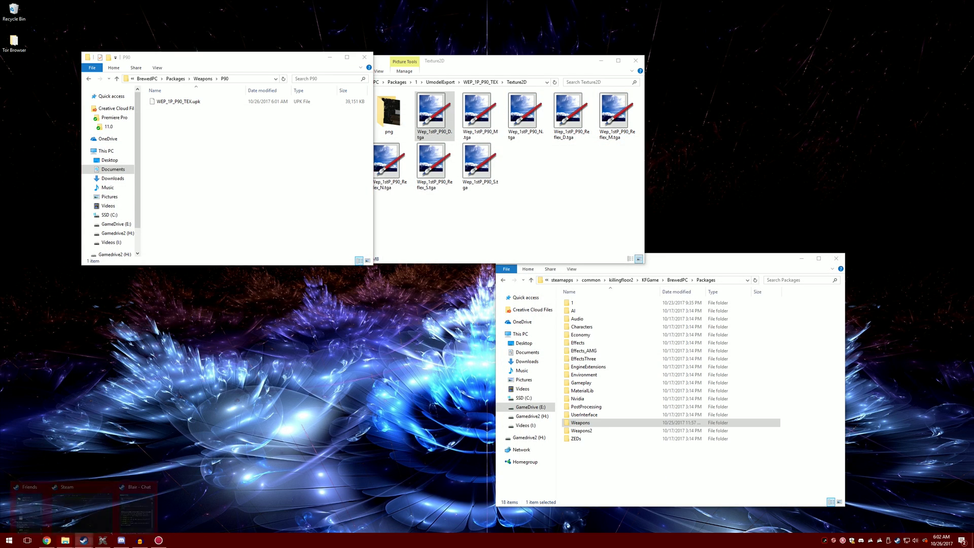
{"action": "left_click", "coordinate": [84, 502]}
{"action": "double_click", "coordinate": [61, 59]}
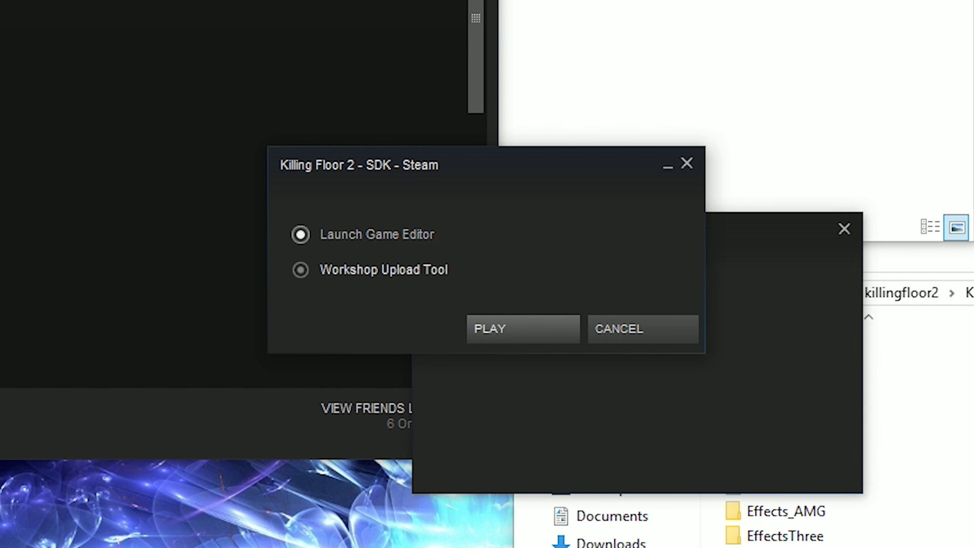
{"action": "left_click", "coordinate": [426, 272]}
{"action": "left_click", "coordinate": [498, 291]}
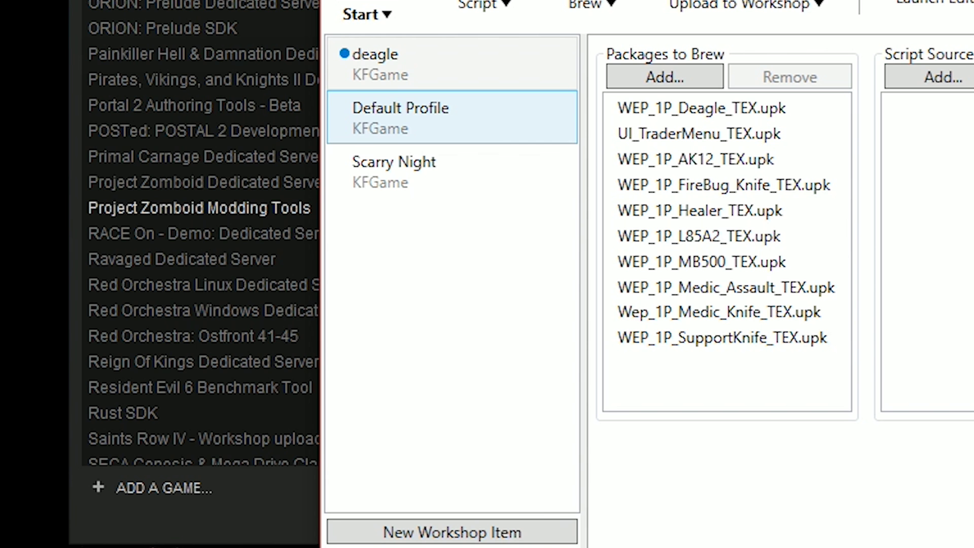
Add WEP_1P_P90_TEX.upk to the Default Profile's packages to brew and look at the Brew options.
{"action": "left_click", "coordinate": [96, 113]}
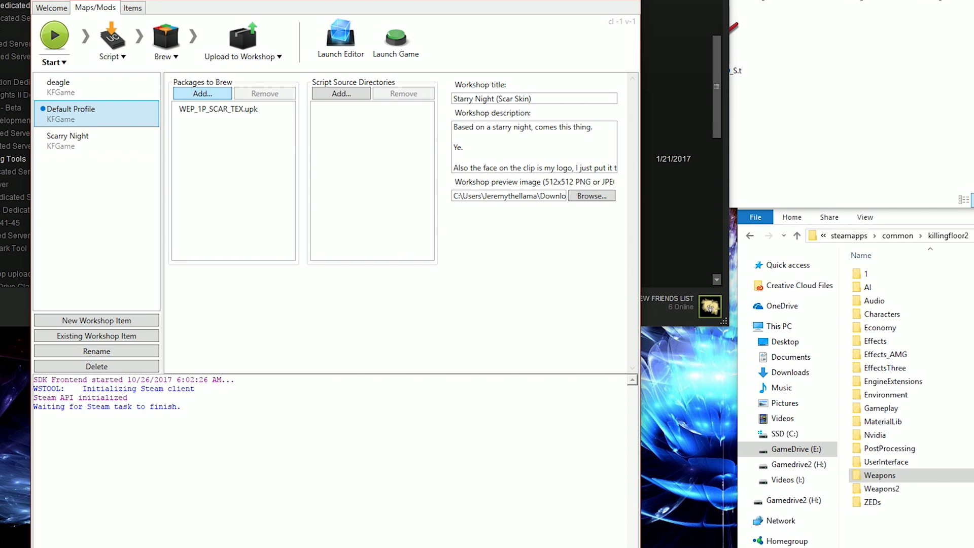
{"action": "left_click", "coordinate": [202, 93]}
{"action": "scroll", "coordinate": [395, 149], "scroll_direction": "down", "scroll_amount": 2}
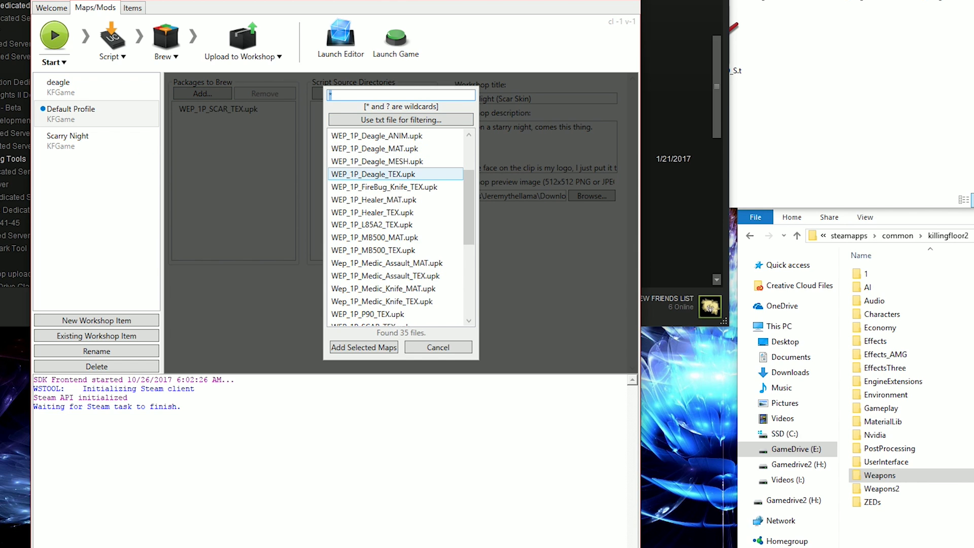
{"action": "scroll", "coordinate": [395, 174], "scroll_direction": "down", "scroll_amount": 1}
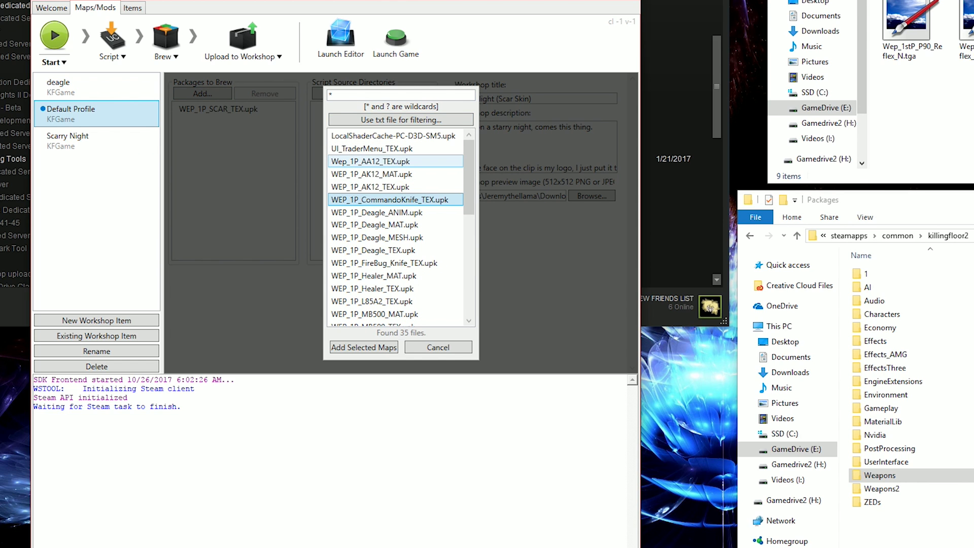
{"action": "scroll", "coordinate": [395, 228], "scroll_direction": "down", "scroll_amount": 4}
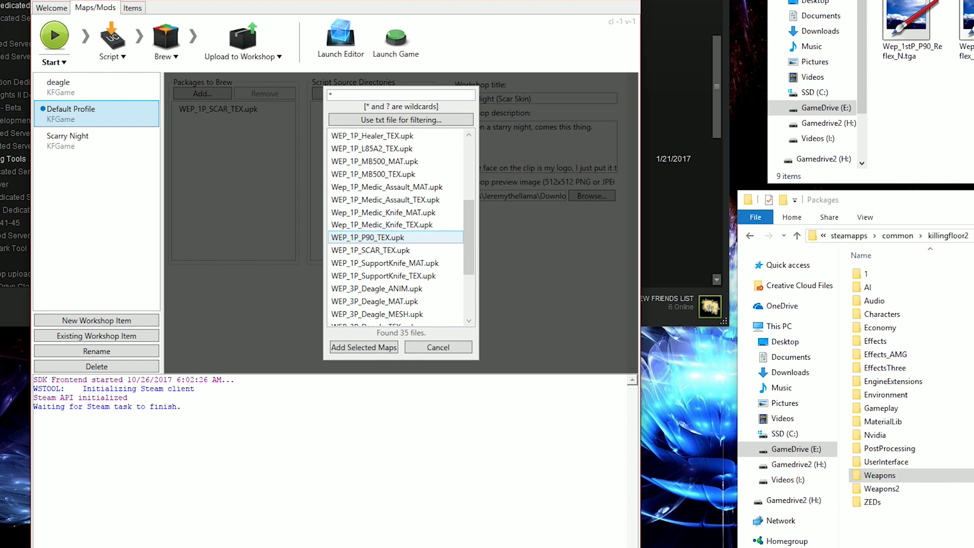
{"action": "double_click", "coordinate": [367, 237]}
{"action": "left_click", "coordinate": [165, 51]}
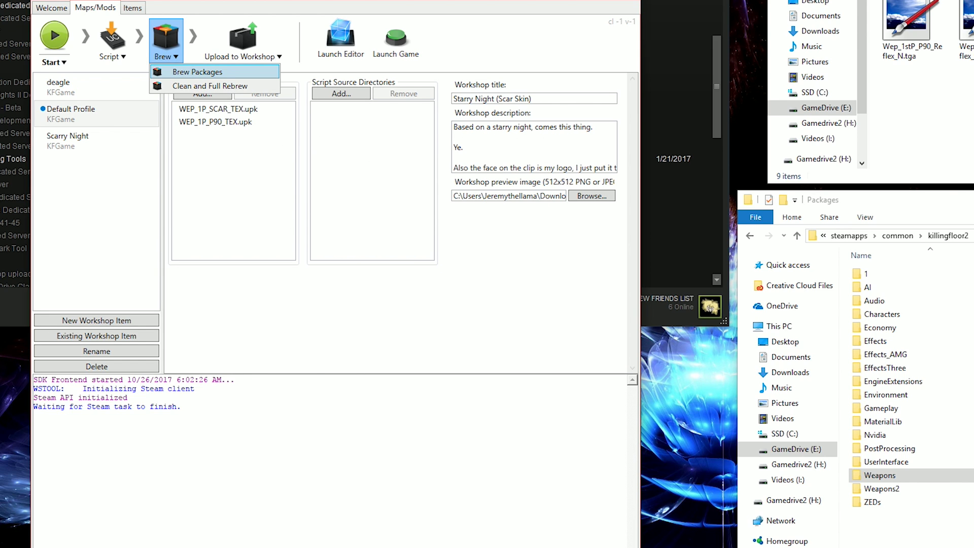
{"action": "key", "text": "Escape"}
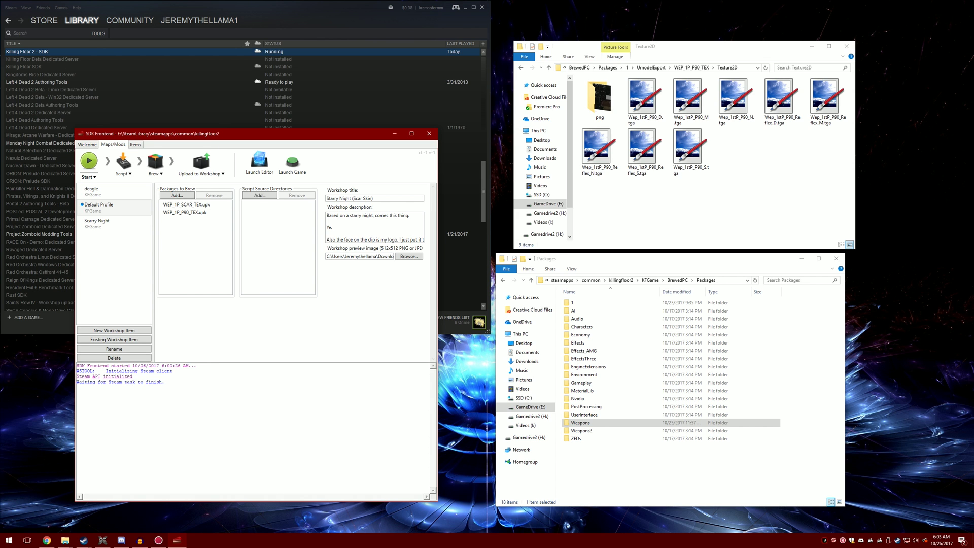
Minimize Steam and browse KFGame's Published folder through BrewedPC, Packages and Weapons into the L85A2 folder.
{"action": "left_click", "coordinate": [465, 7]}
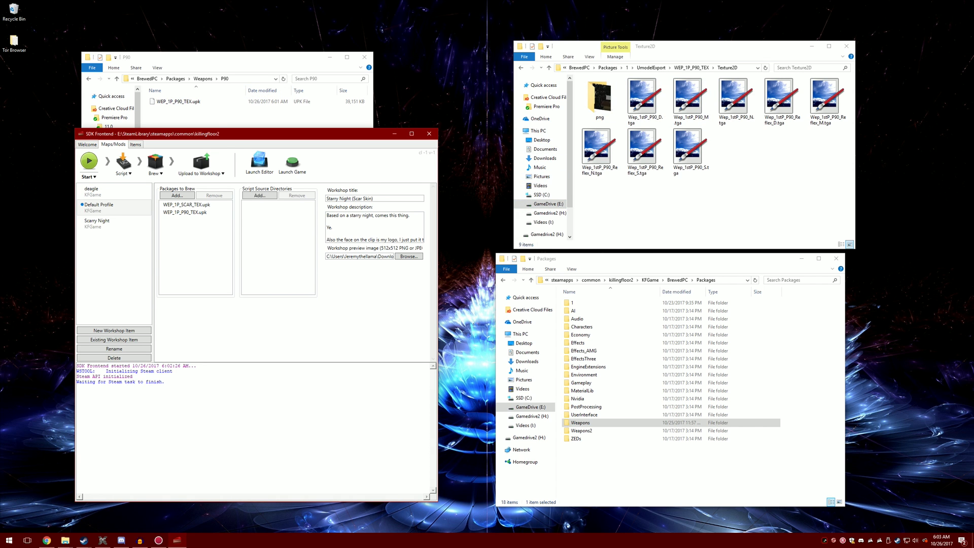
{"action": "left_click", "coordinate": [226, 111]}
{"action": "left_click", "coordinate": [88, 79]}
{"action": "double_click", "coordinate": [167, 133]}
{"action": "double_click", "coordinate": [167, 102]}
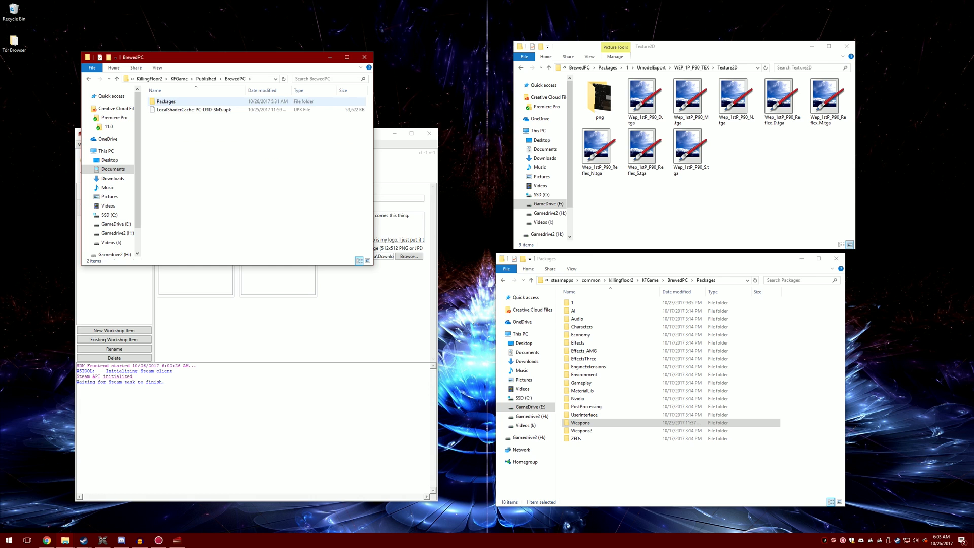
{"action": "double_click", "coordinate": [165, 102]}
{"action": "double_click", "coordinate": [165, 102]}
{"action": "left_click_drag", "start_coordinate": [203, 58], "coordinate": [203, 160]}
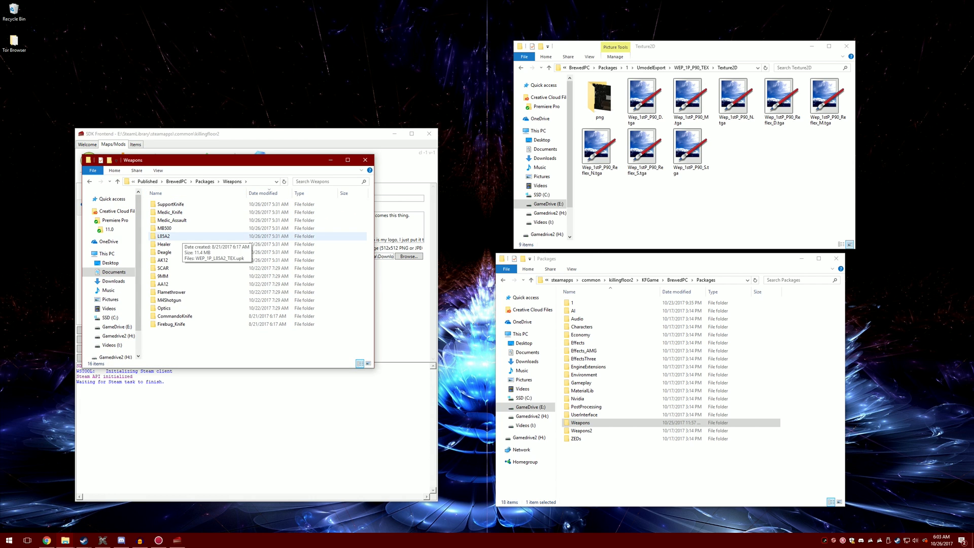
{"action": "double_click", "coordinate": [164, 236]}
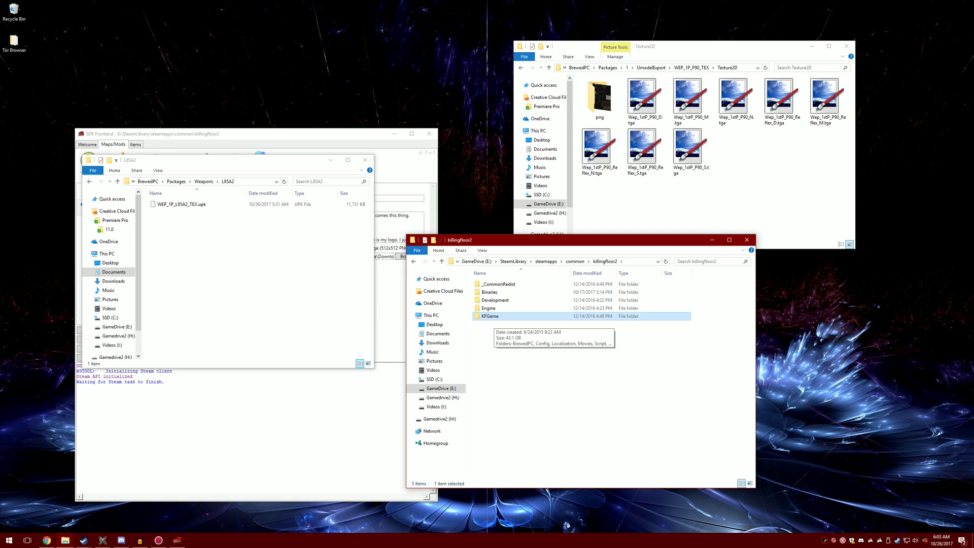
Browse the killingfloor2 install folder through KFGame, BrewedPC and Packages to Weapons, and select WEP_1P_L85A2_TEX.upk in the published L85A2 folder.
{"action": "double_click", "coordinate": [496, 315]}
{"action": "double_click", "coordinate": [496, 284]}
{"action": "double_click", "coordinate": [495, 308]}
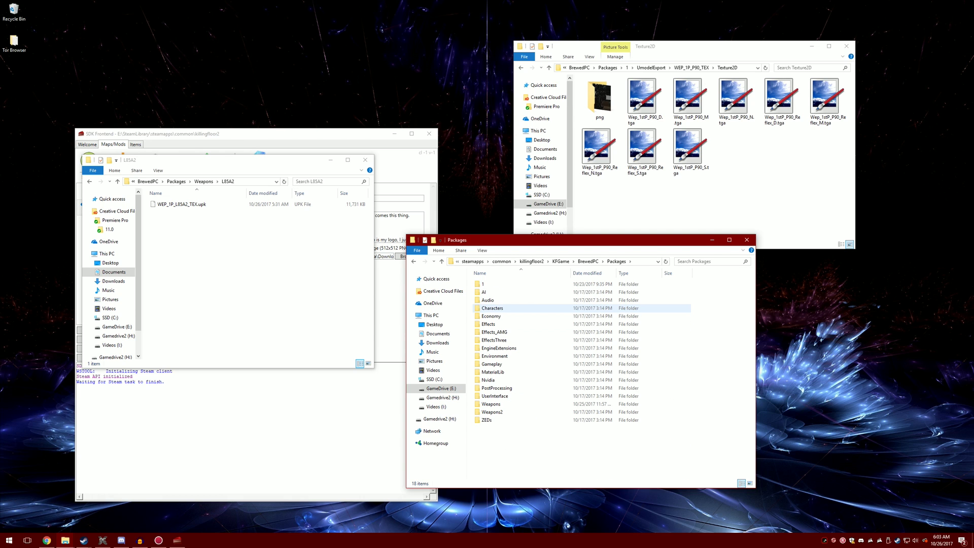
{"action": "double_click", "coordinate": [490, 404]}
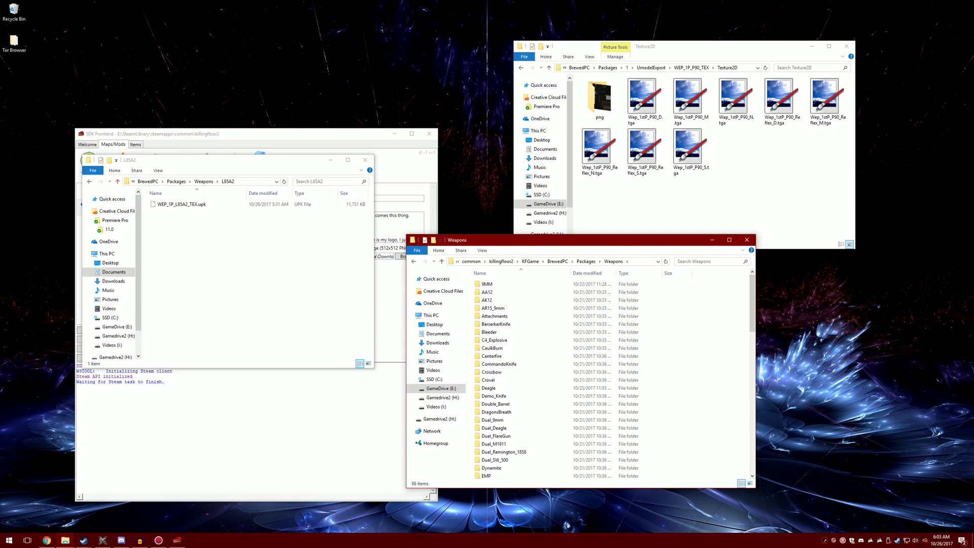
{"action": "left_click", "coordinate": [181, 204]}
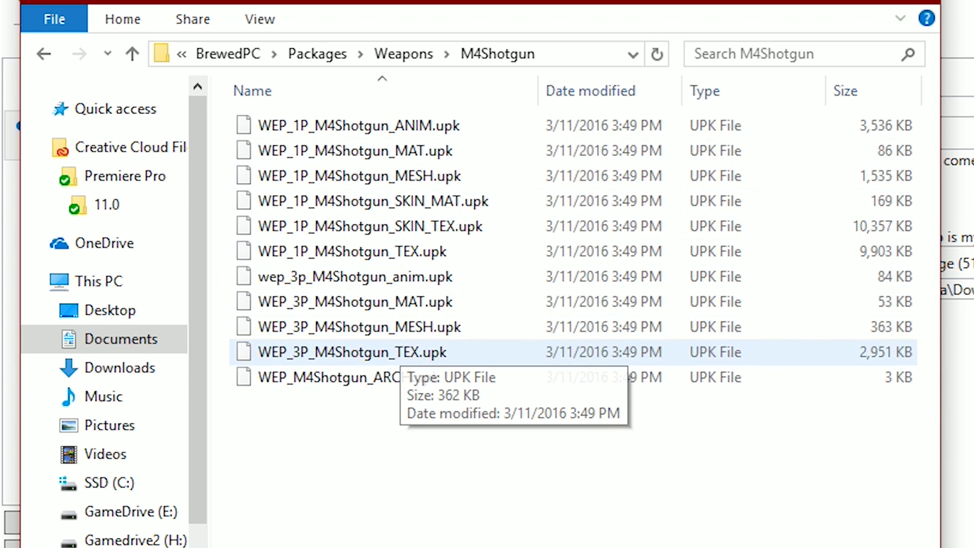
Copy WEP_1P_M4Shotgun_TEX.upk from the Documents M4Shotgun folder into the game install's M4Shotgun folder, replacing the existing file.
{"action": "left_click", "coordinate": [421, 251]}
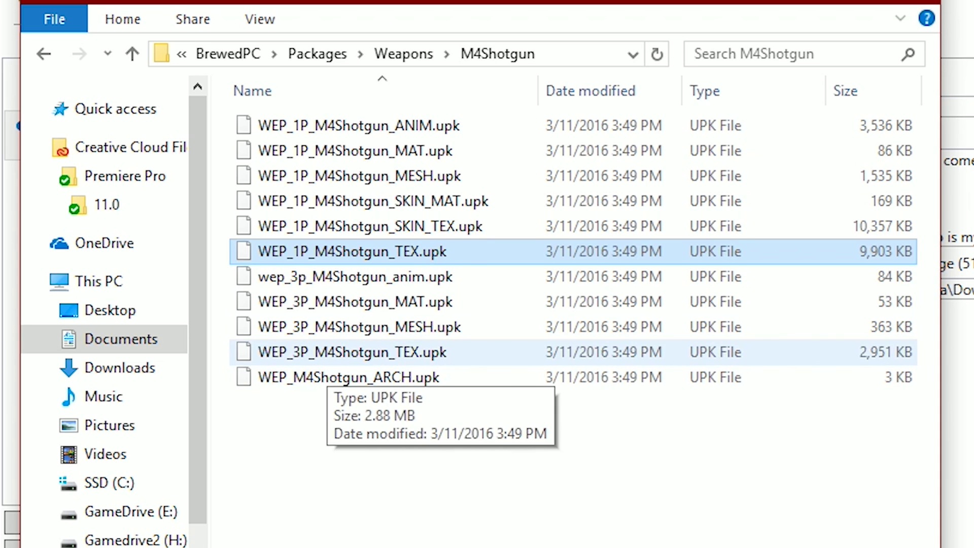
{"action": "left_click", "coordinate": [327, 352]}
{"action": "left_click", "coordinate": [326, 252]}
{"action": "key", "text": "alt+Tab"}
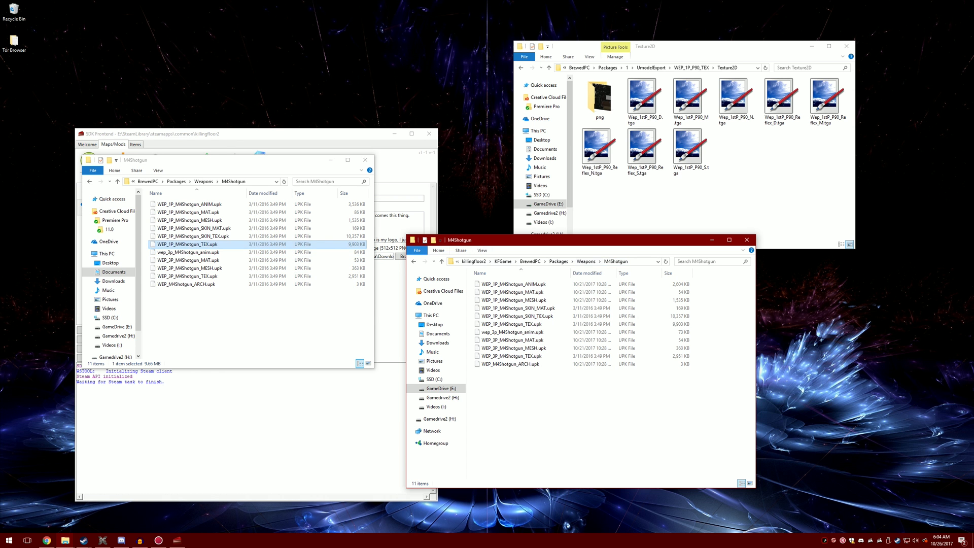
{"action": "key", "text": "ctrl+v"}
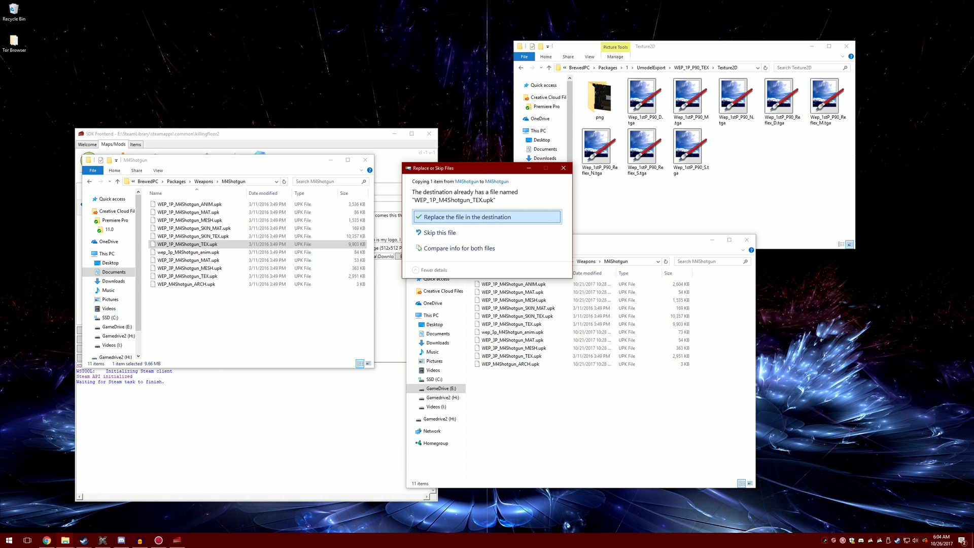
{"action": "key", "text": "Return"}
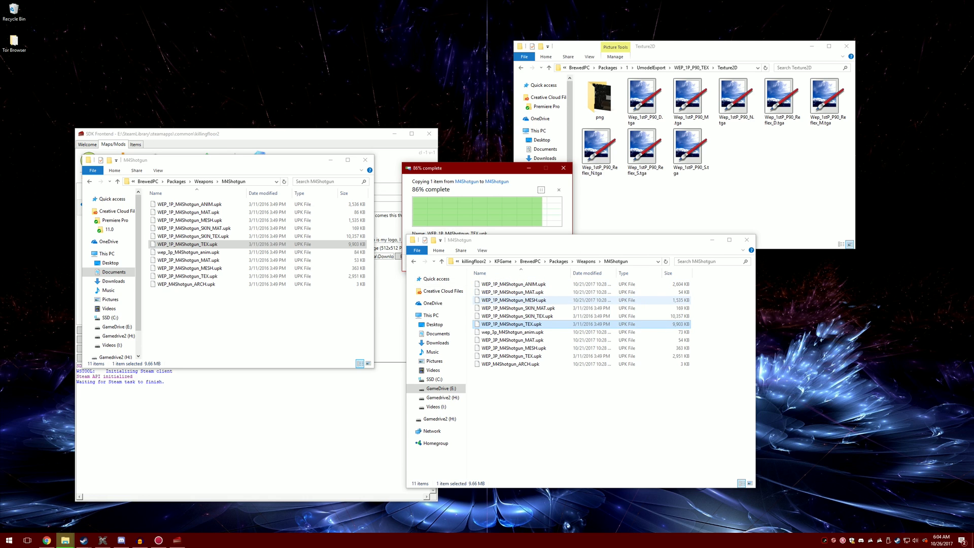